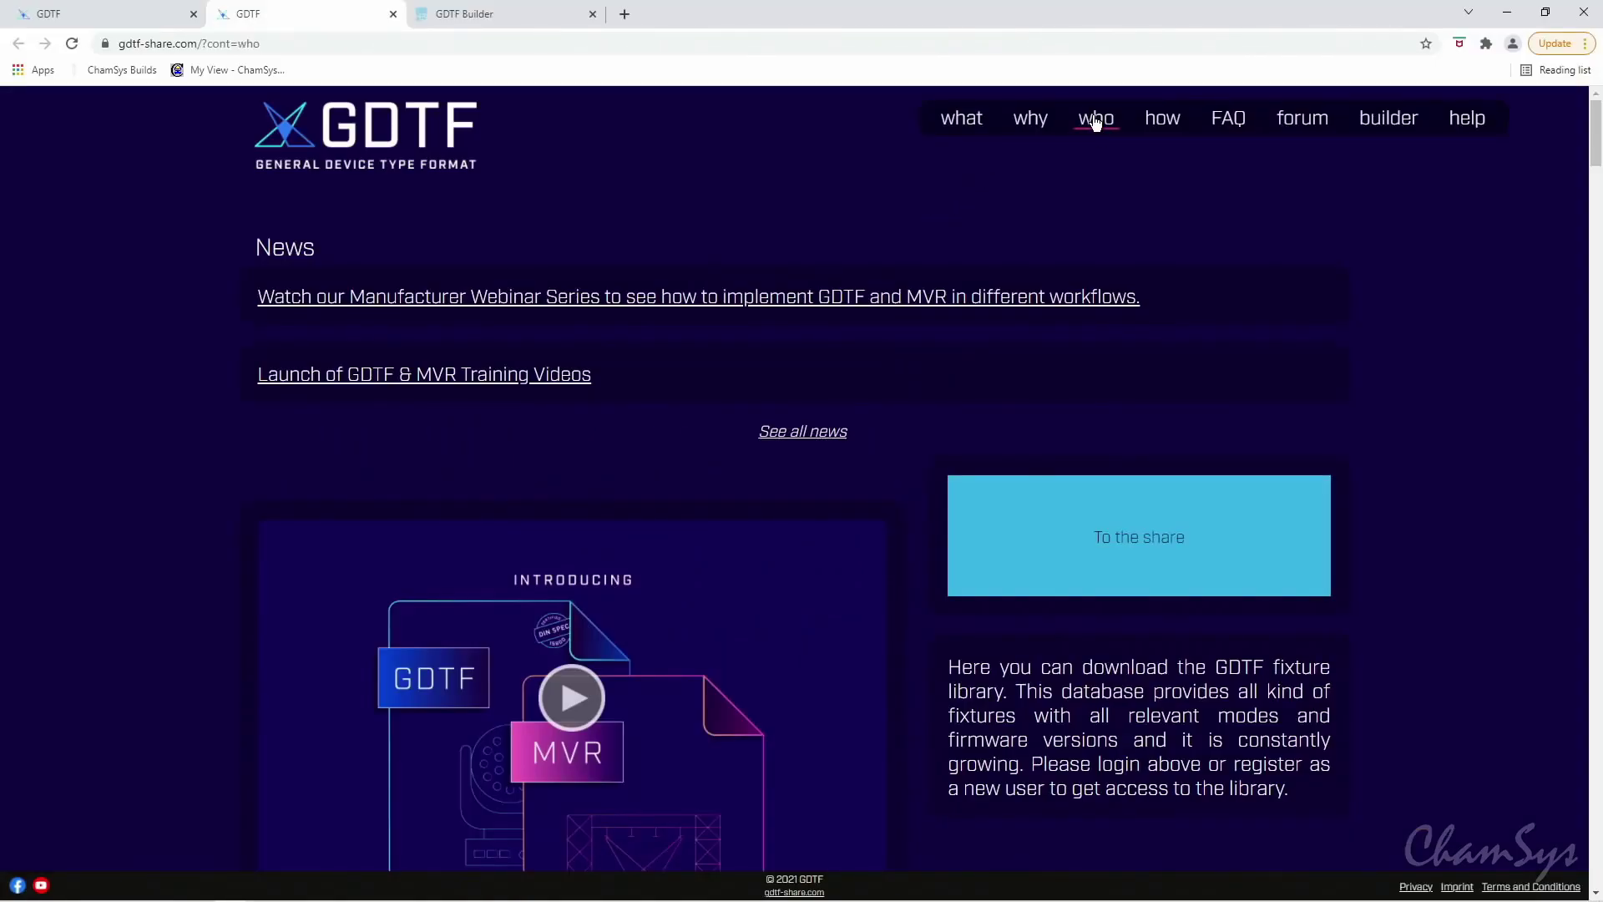
- Browse the 'Who' section's supporting manufacturers down to Zero 88, then go back to the gdtf-share.com tab
click(1096, 122)
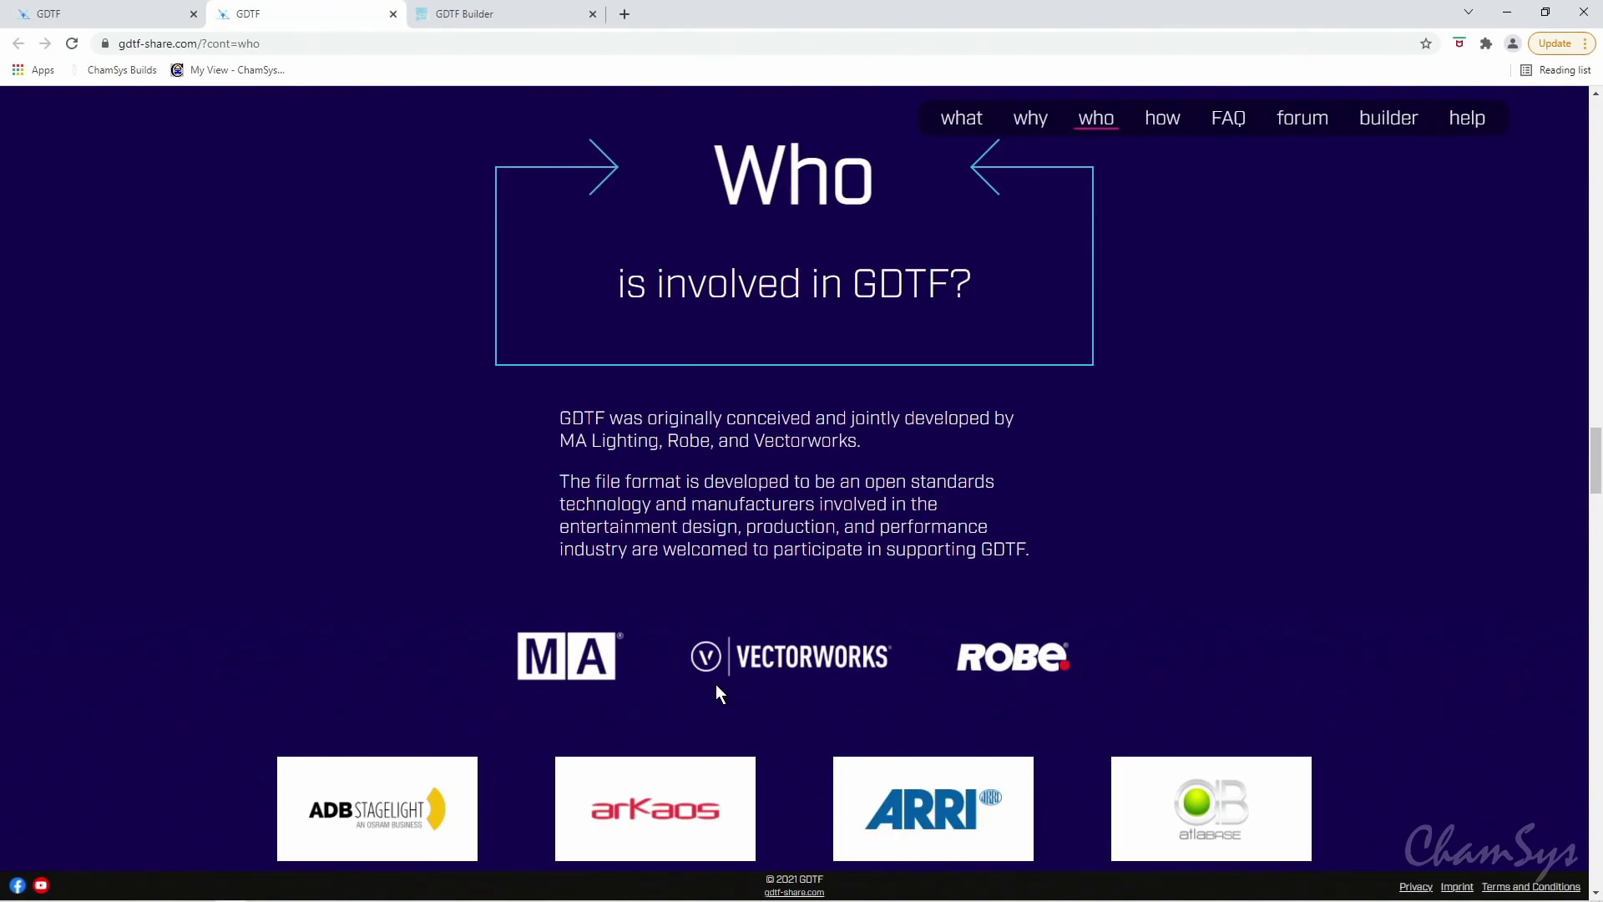
scroll(716, 684, down, 12)
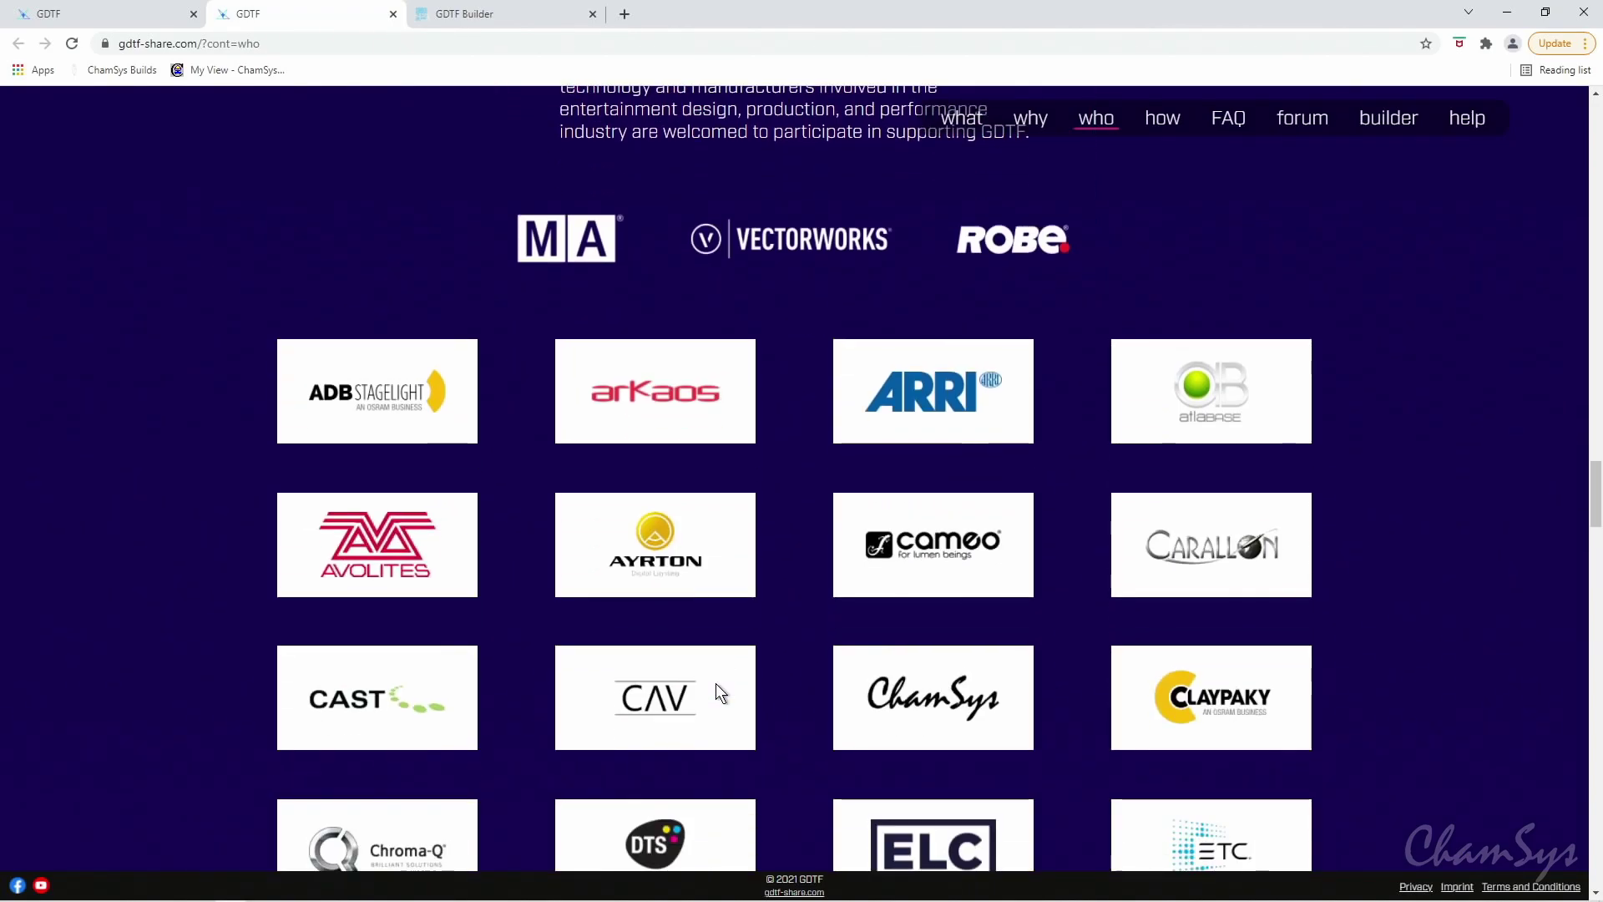
scroll(714, 680, down, 7)
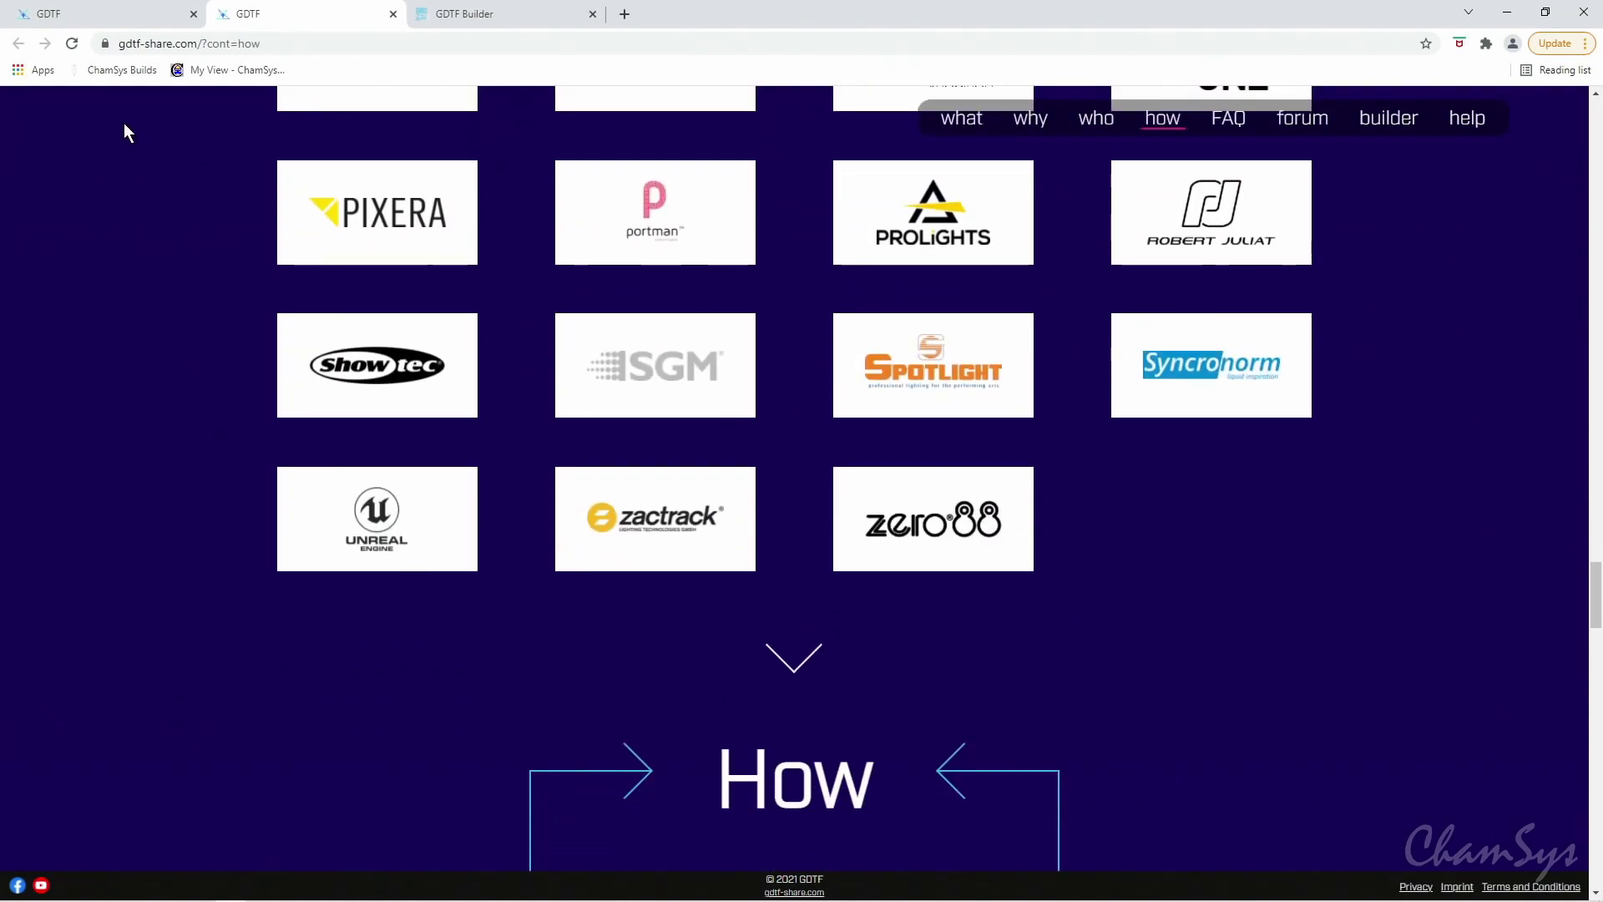
click(107, 13)
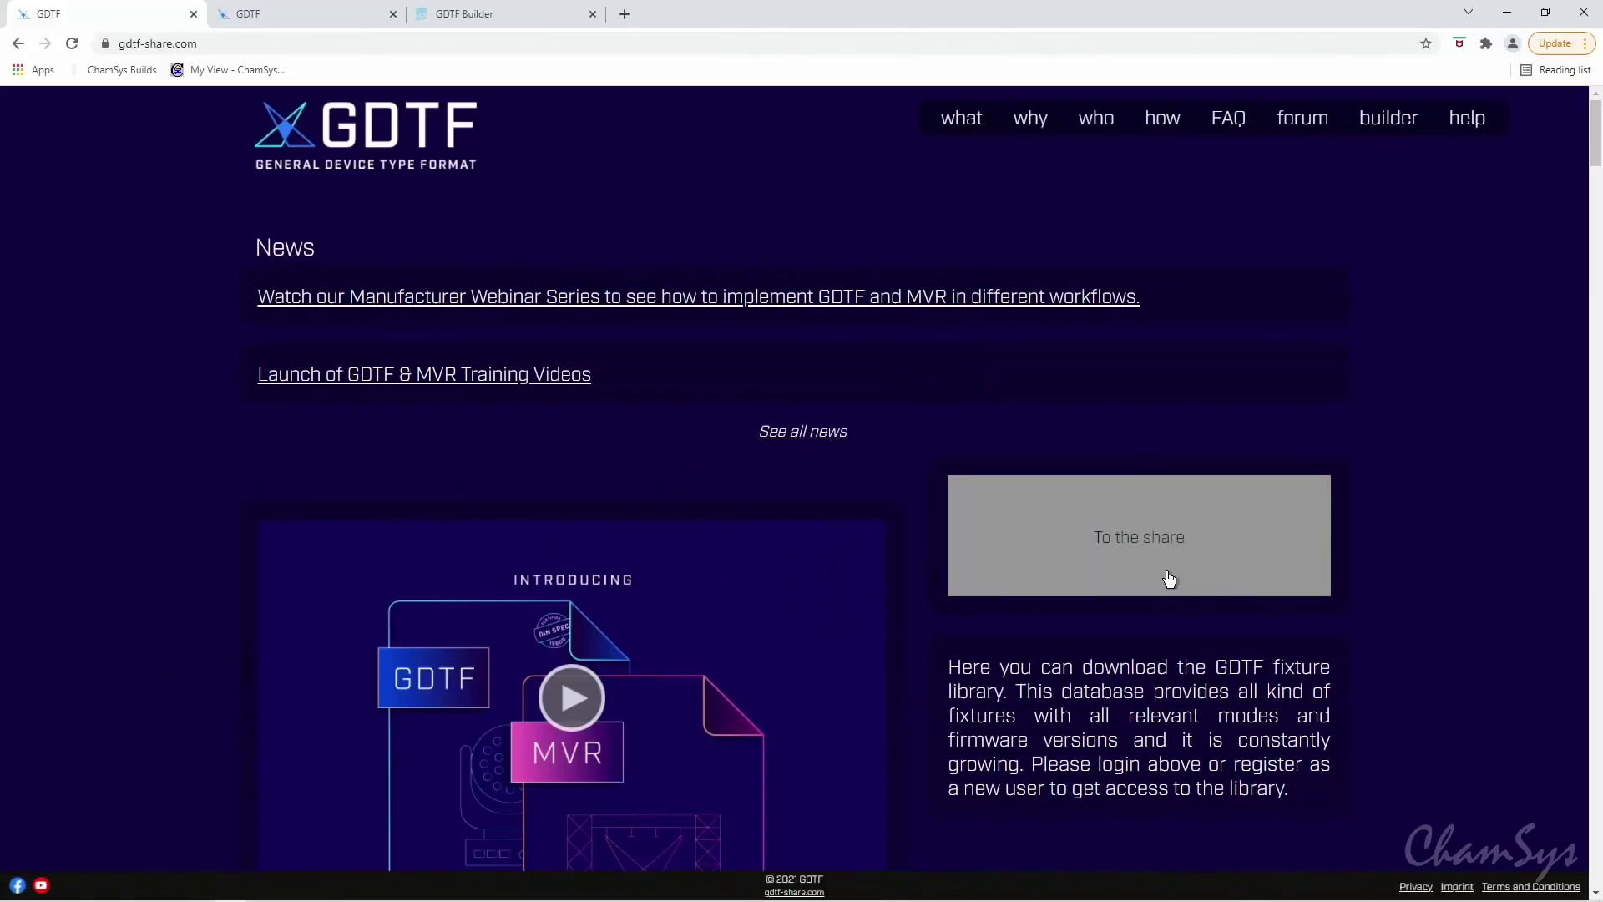
- Enter the GDTF Share fixture library via 'To the share'
click(1168, 579)
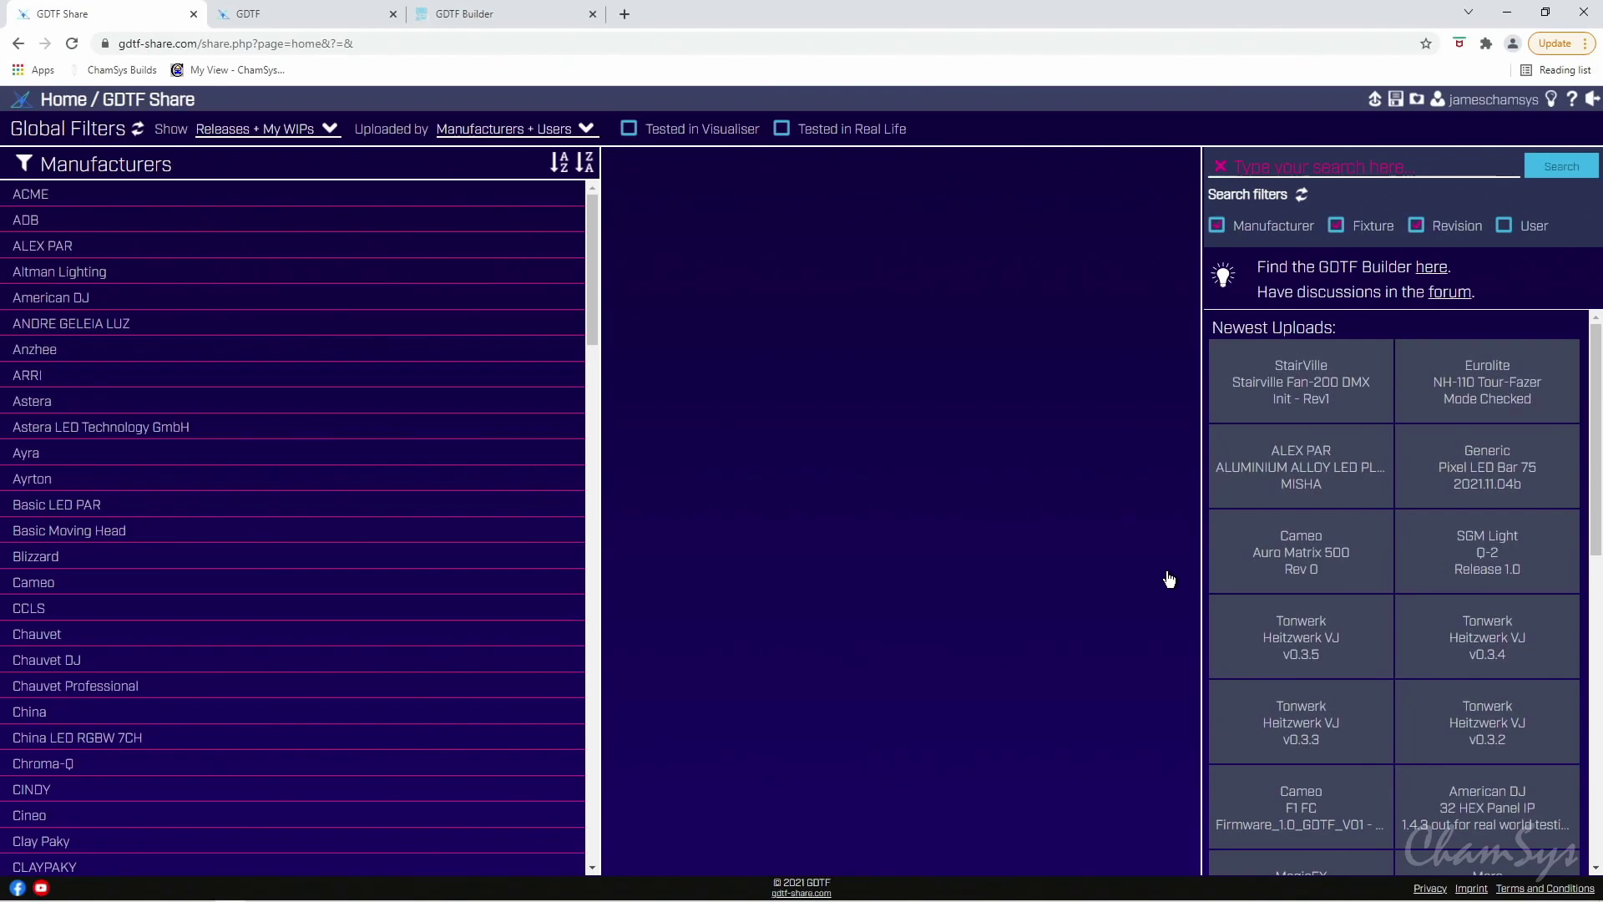
- Pick Chauvet Professional from the Manufacturers list to list its fixtures
scroll(214, 351, down, 12)
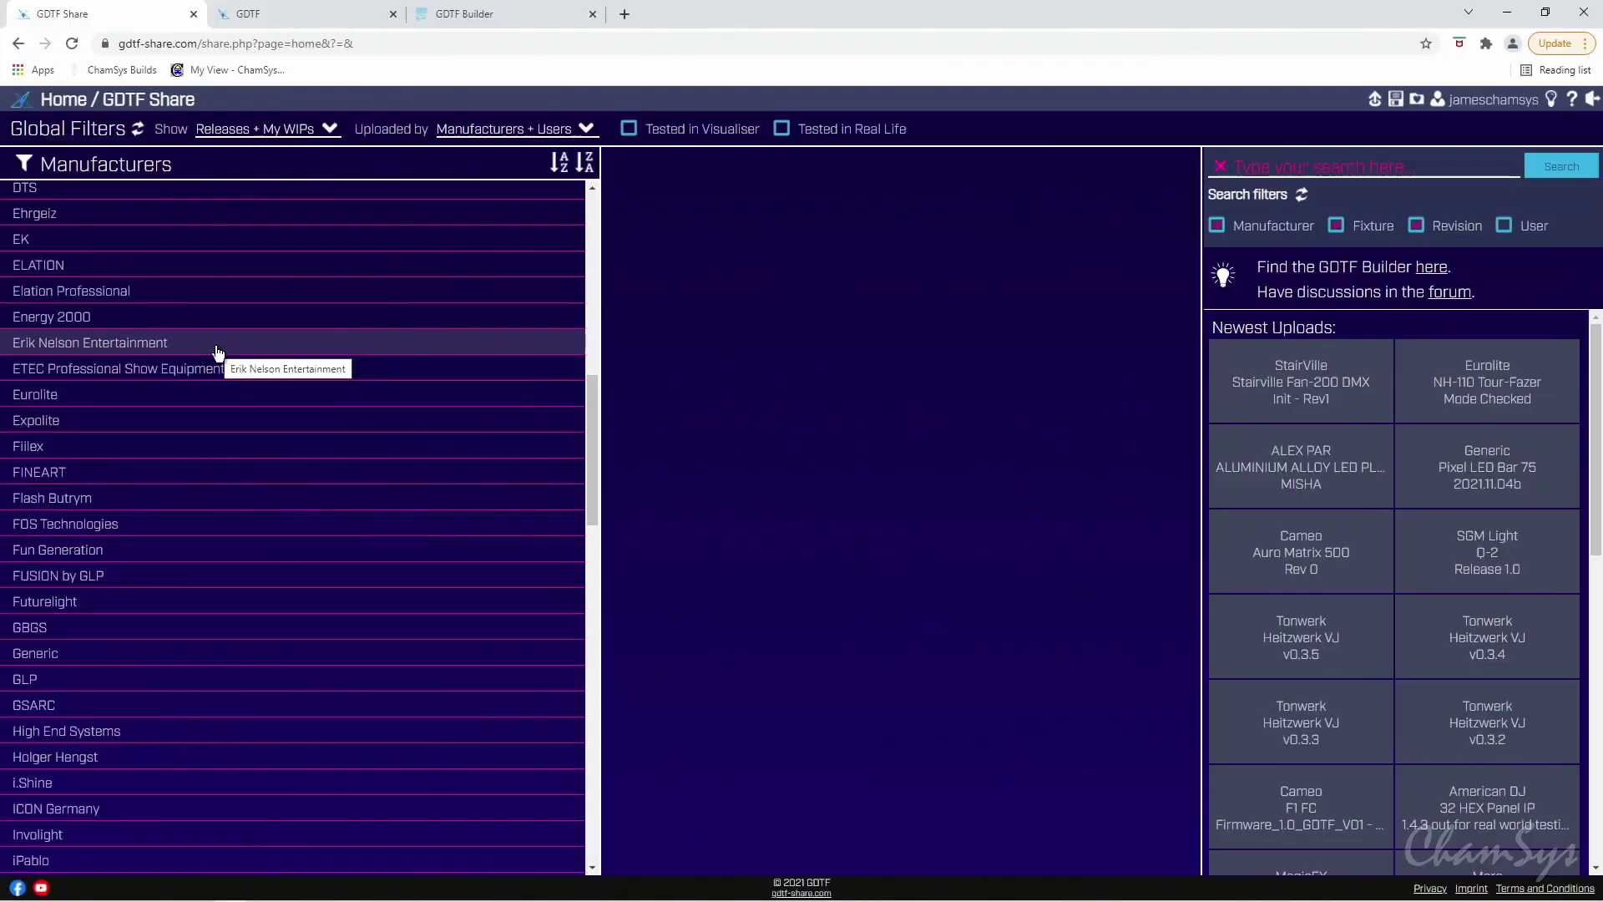
scroll(216, 352, up, 6)
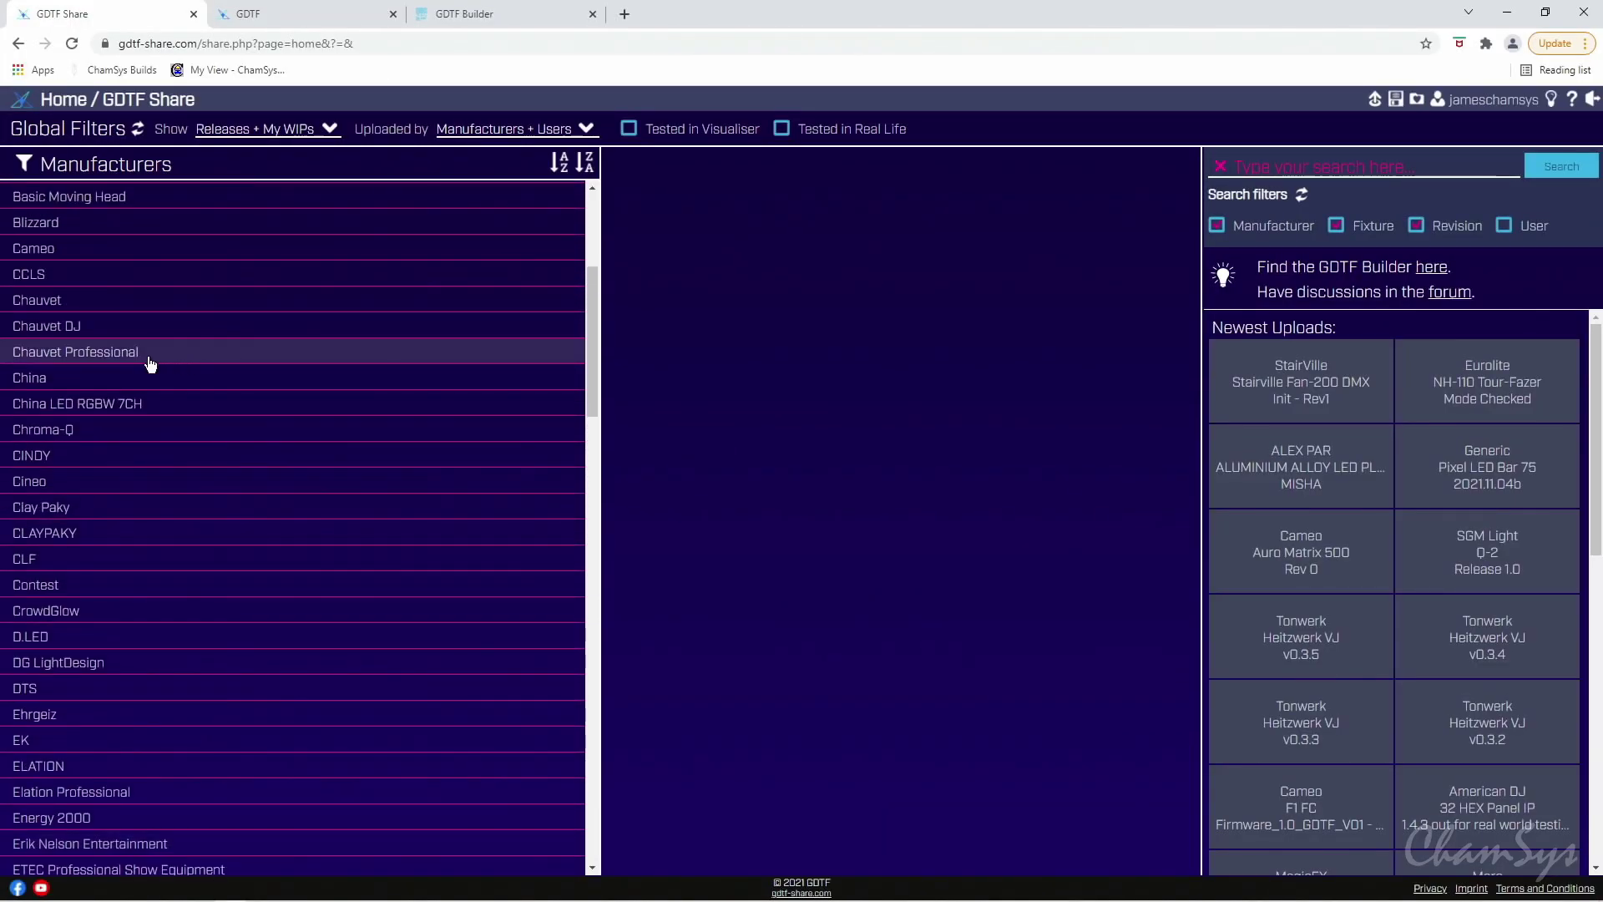
click(97, 354)
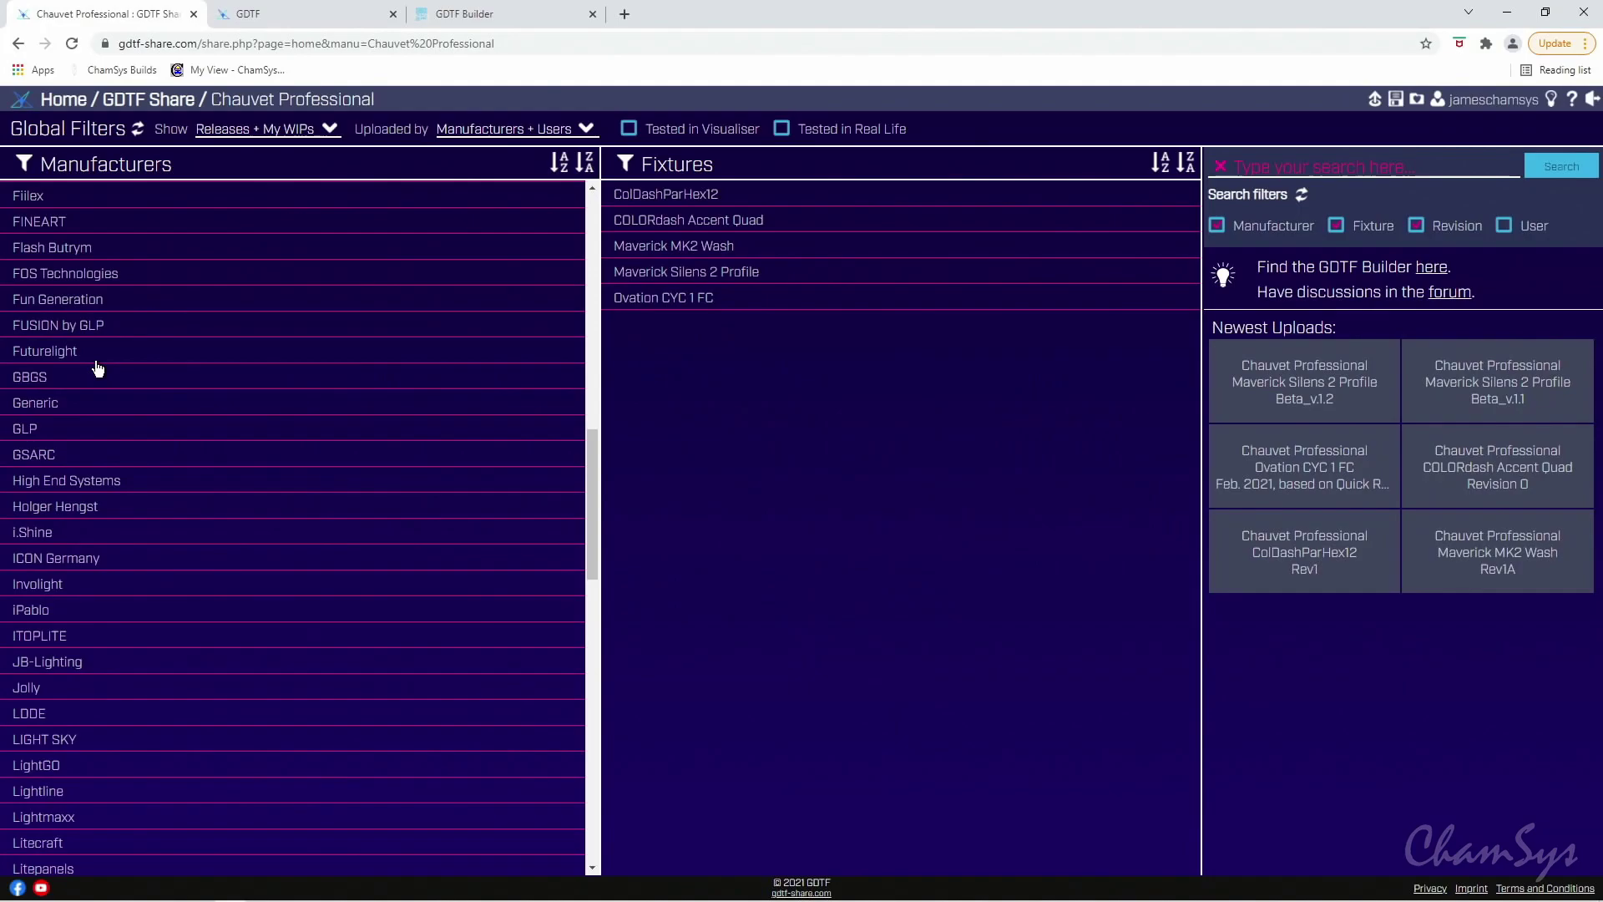
scroll(97, 365, down, 10)
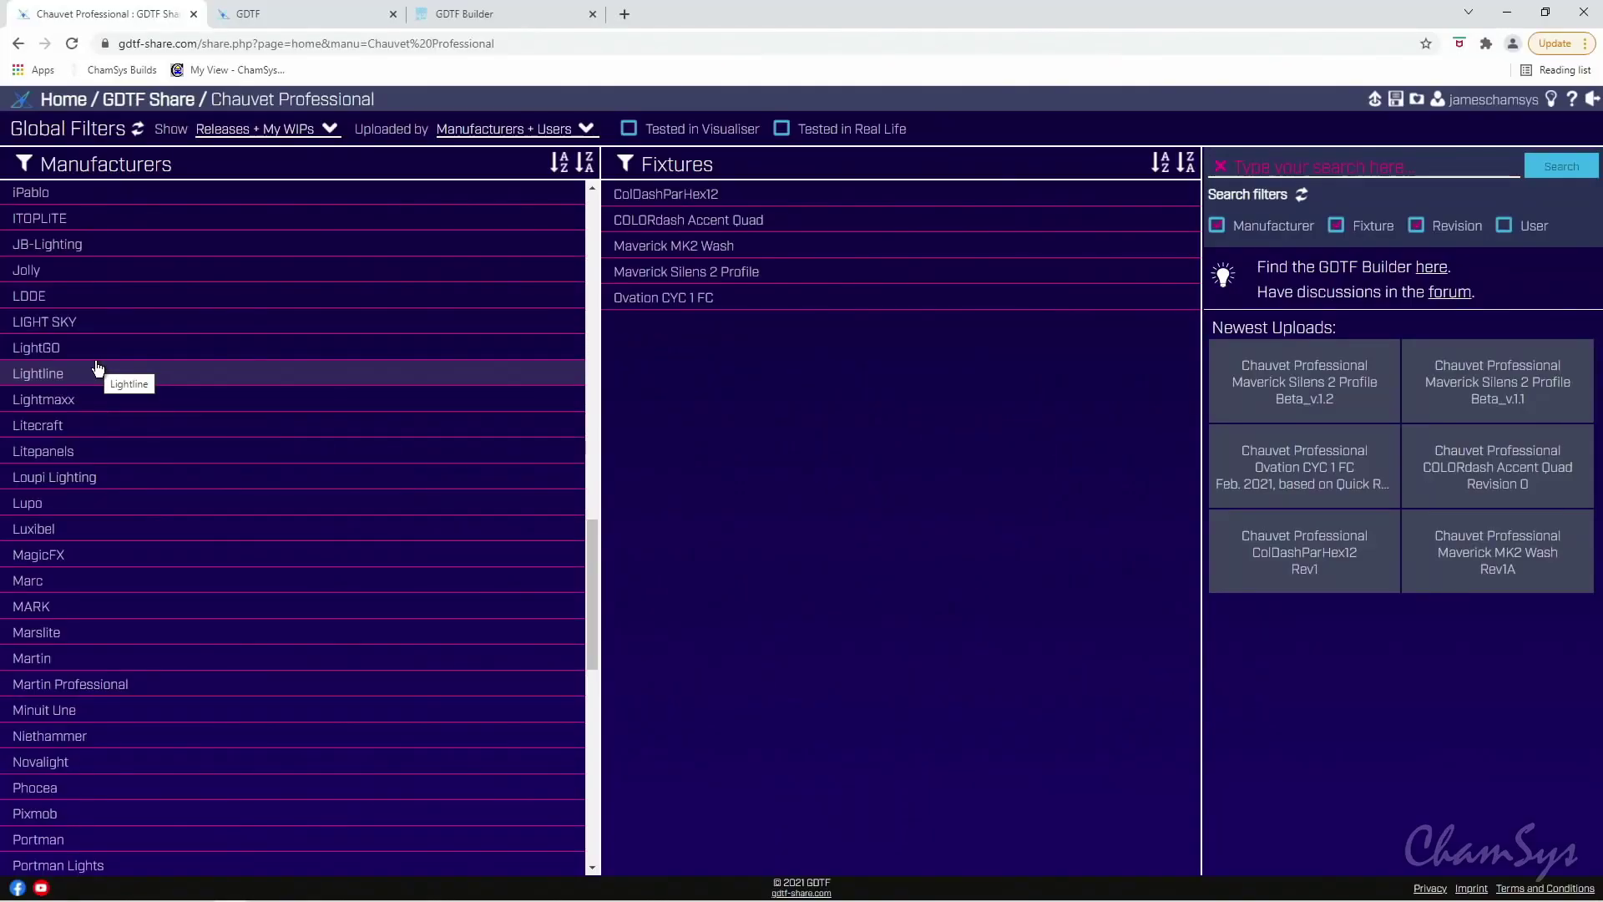
scroll(107, 472, down, 6)
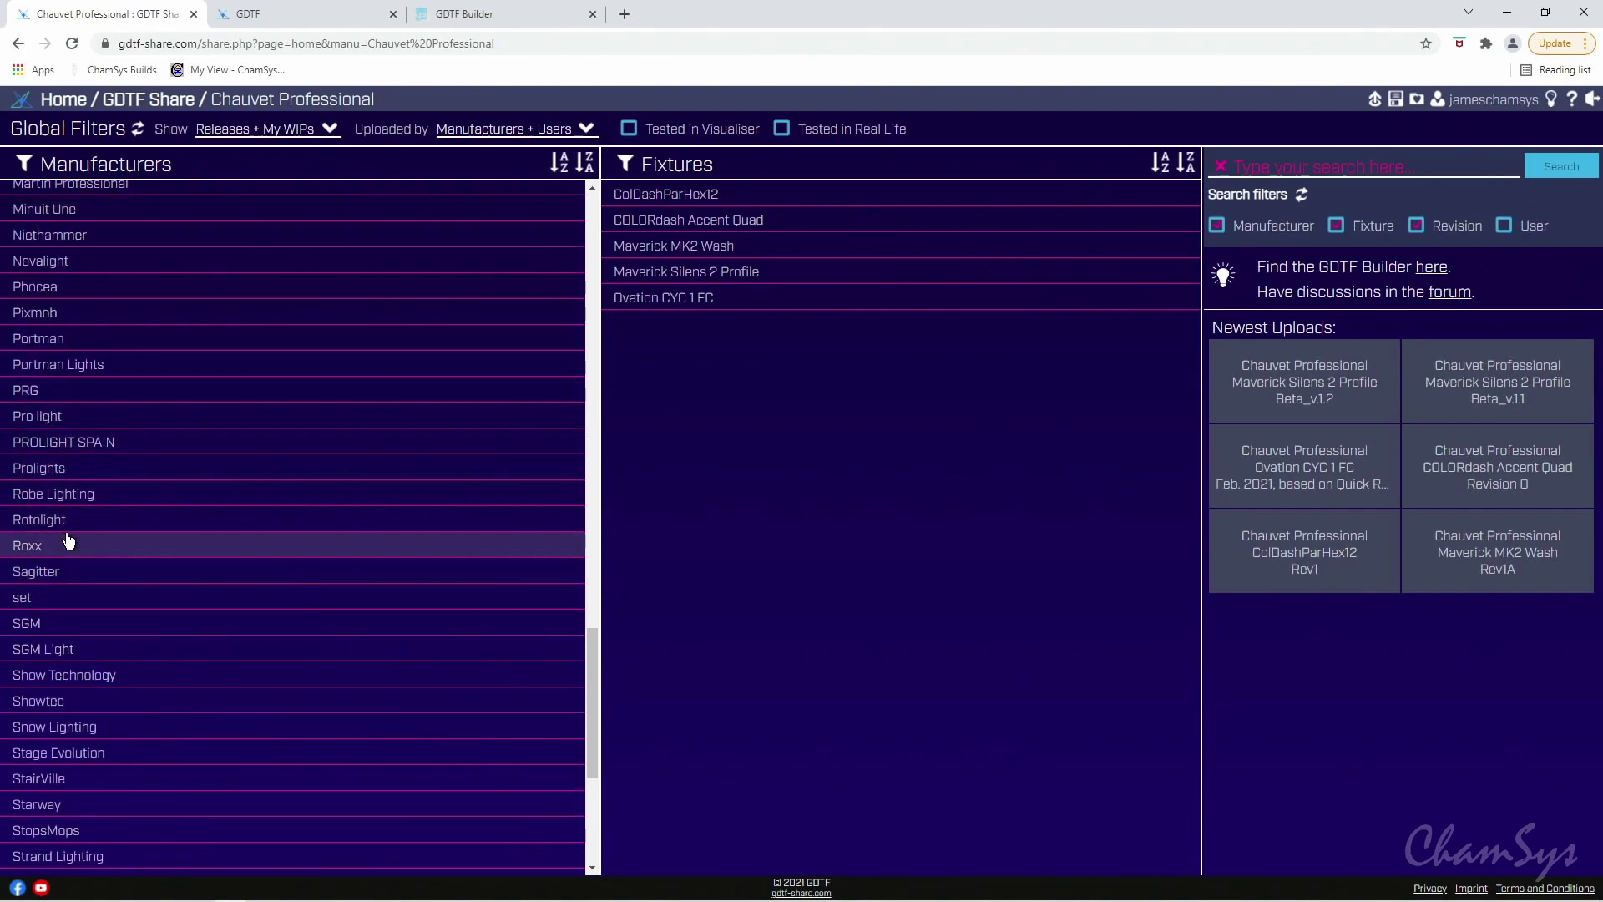
- List Robe Lighting's fixtures and open the Robin Pointe page, revision 04062021
click(61, 501)
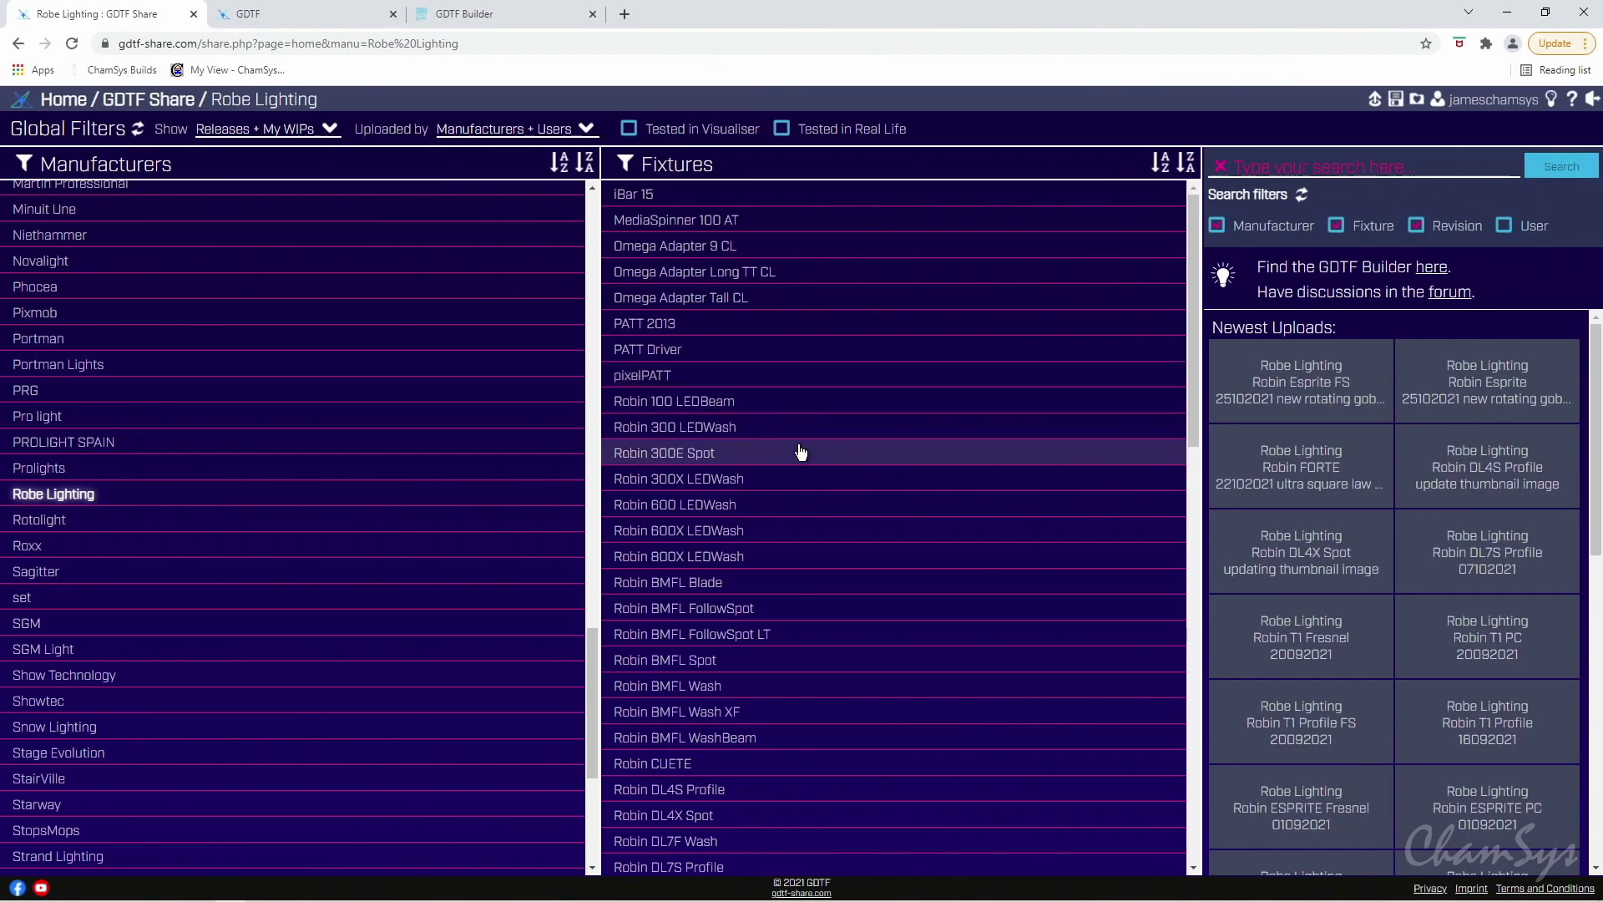
scroll(800, 453, down, 3)
scroll(800, 454, down, 2)
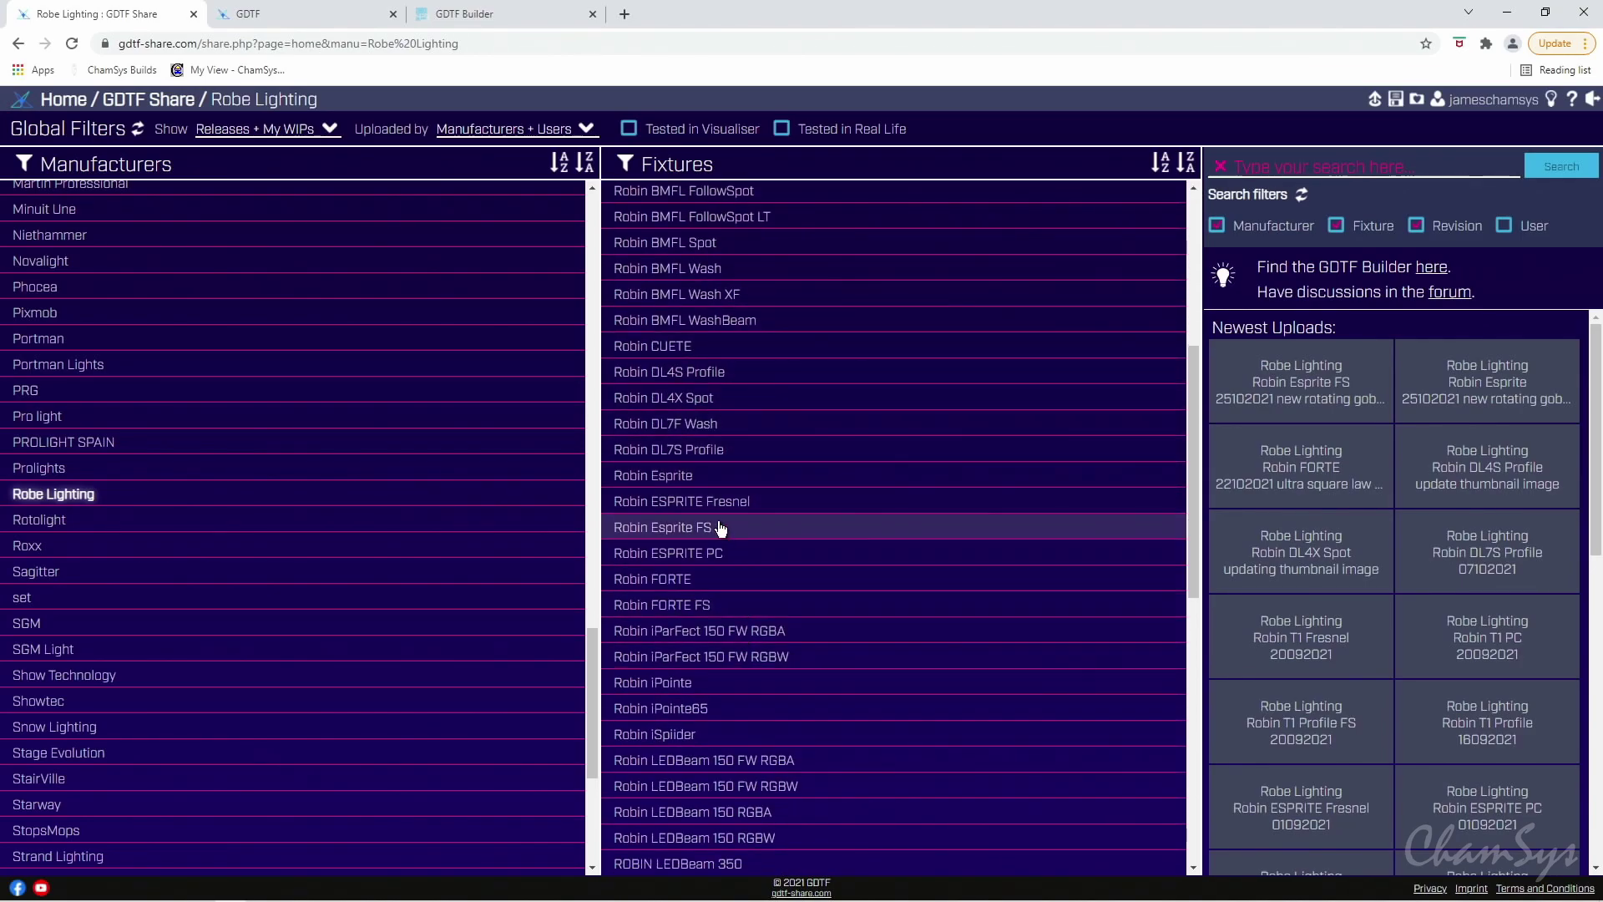
scroll(708, 510, down, 6)
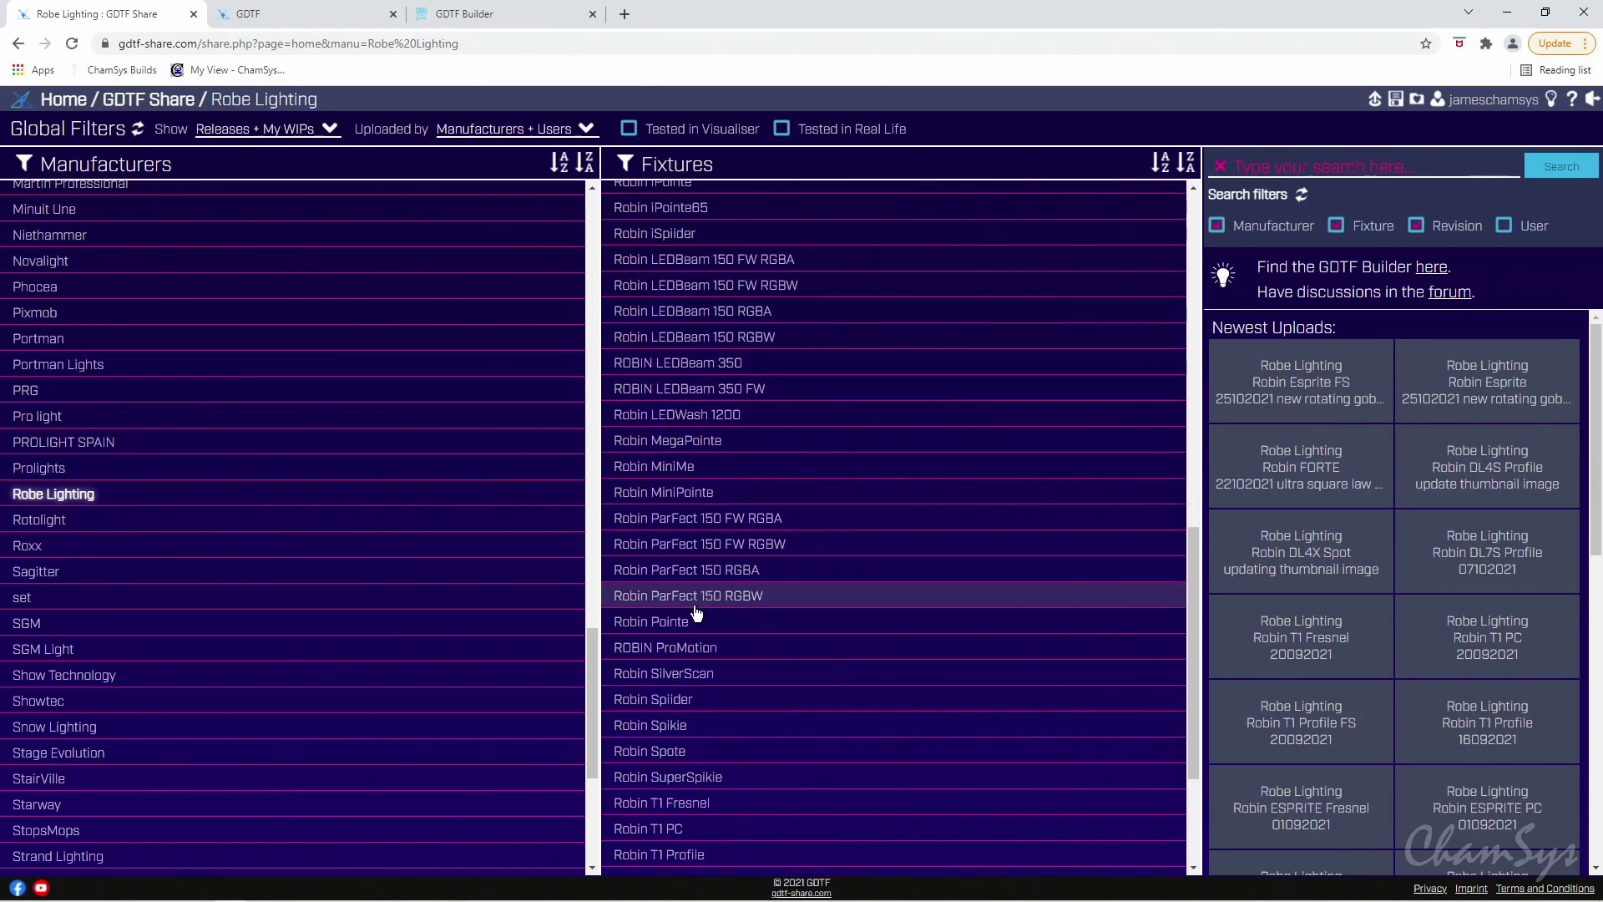
click(668, 628)
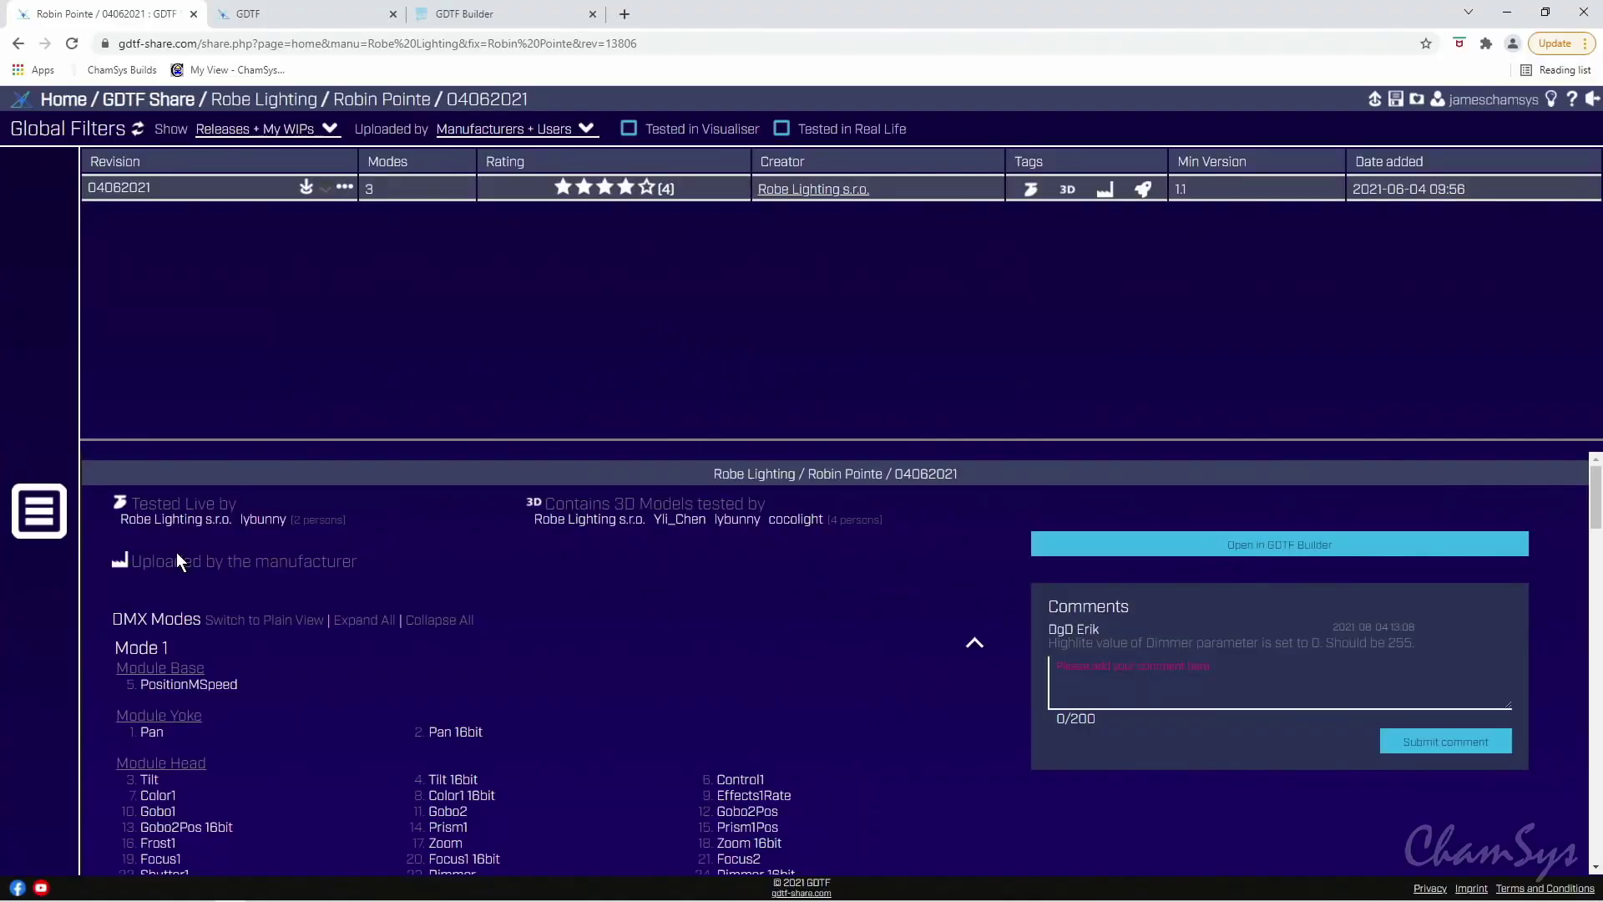
- Review the Mode 1–3 channel lists, then download the revision 04062021 .gdtf file
scroll(177, 553, down, 4)
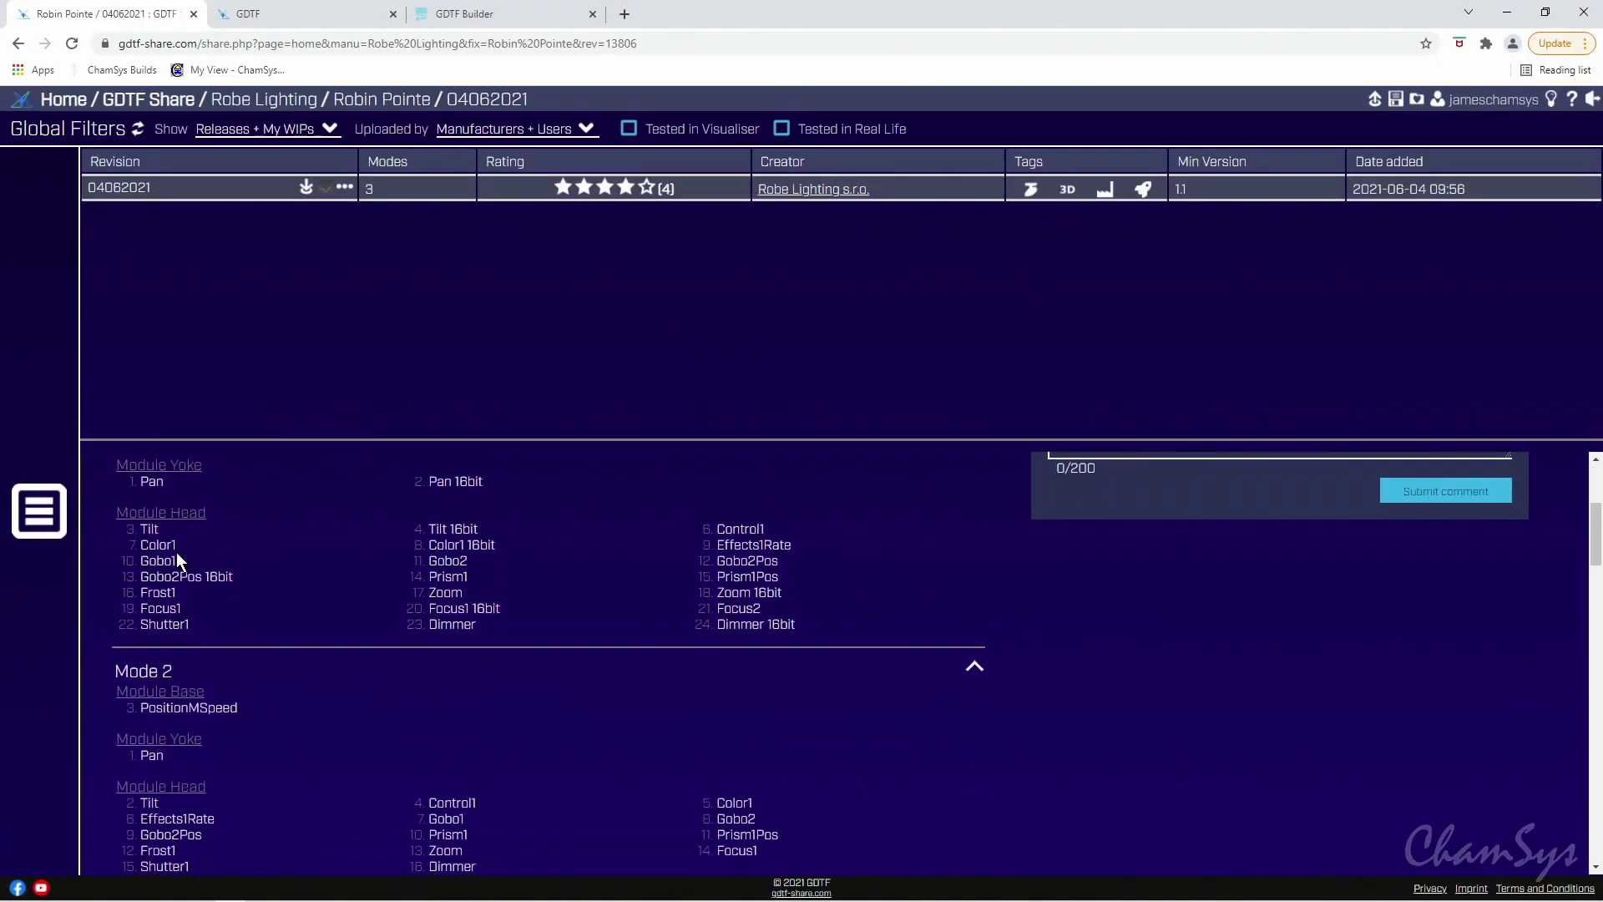
scroll(227, 576, down, 6)
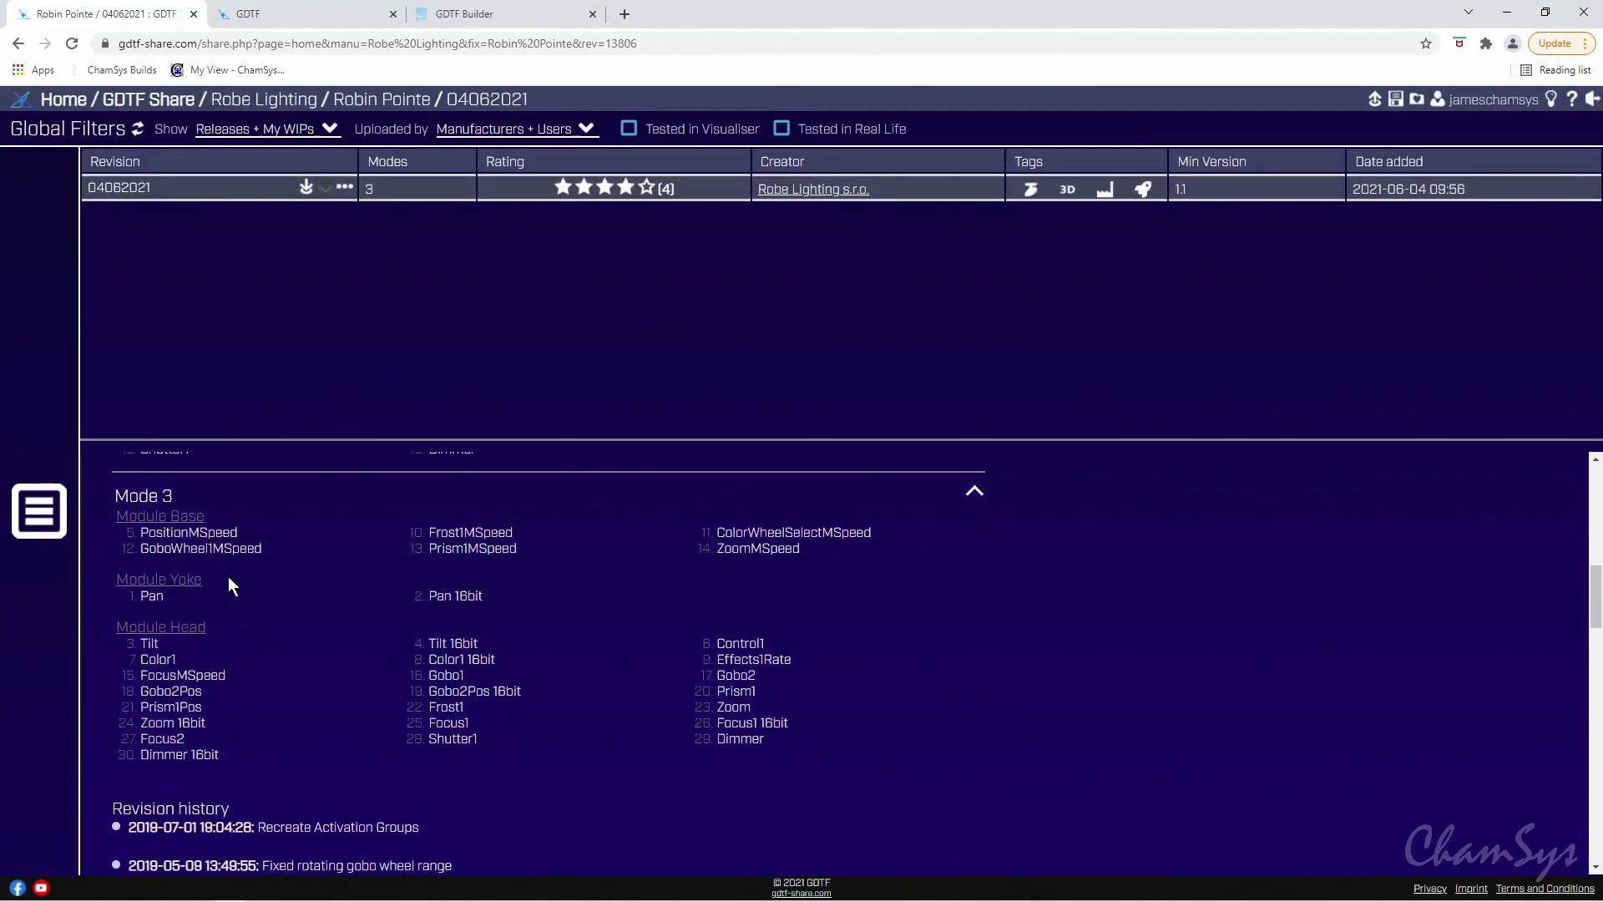
scroll(228, 576, down, 3)
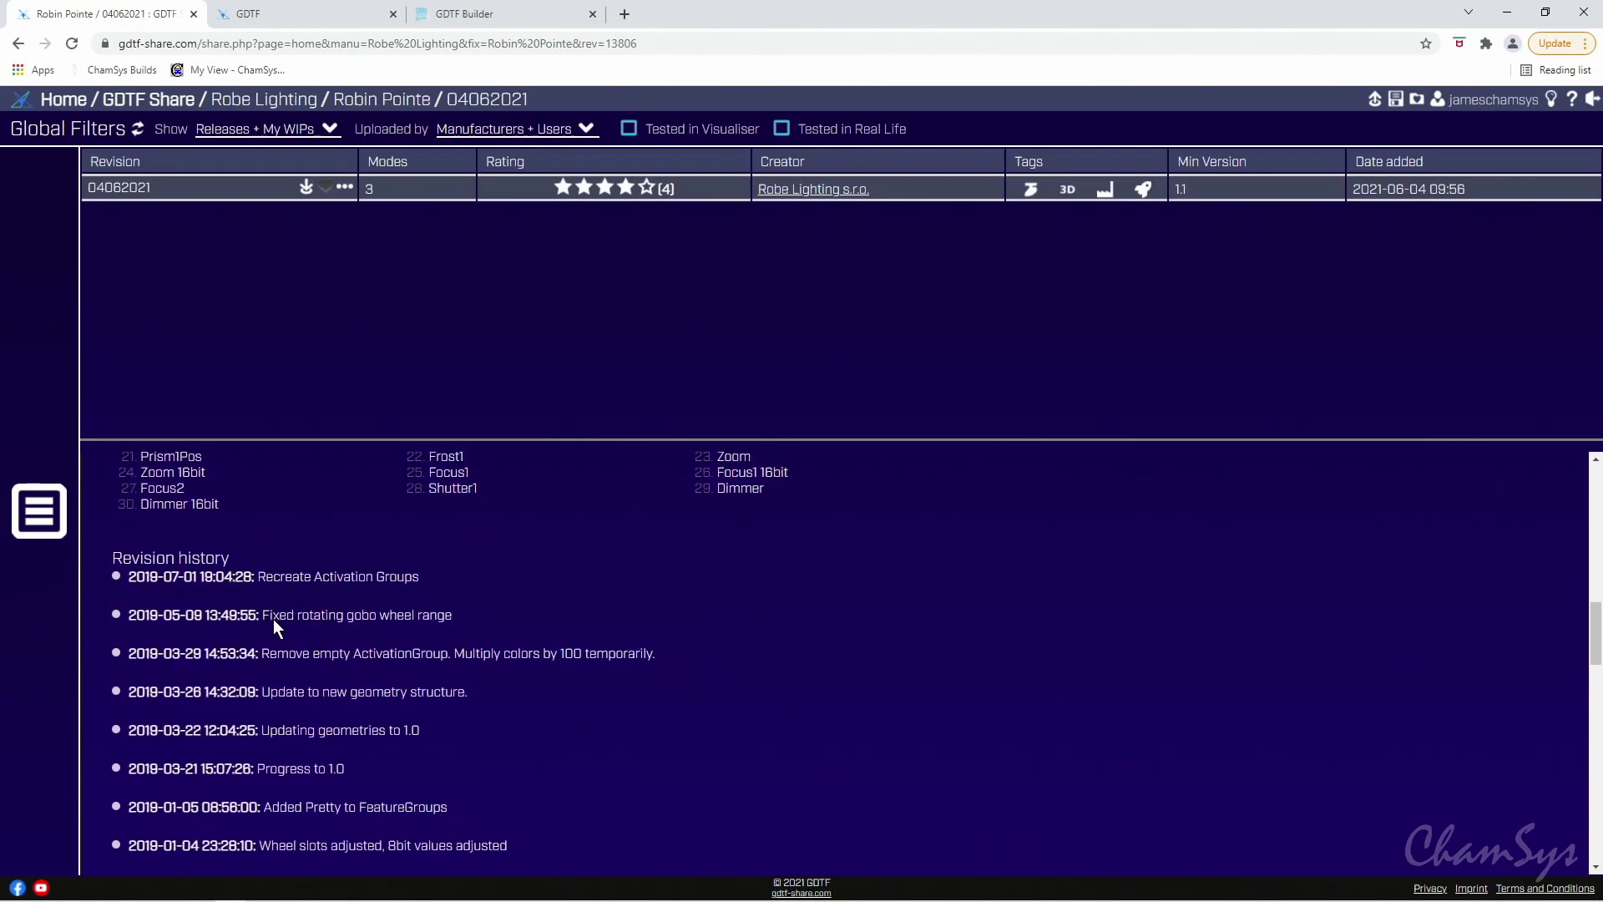
scroll(275, 618, up, 8)
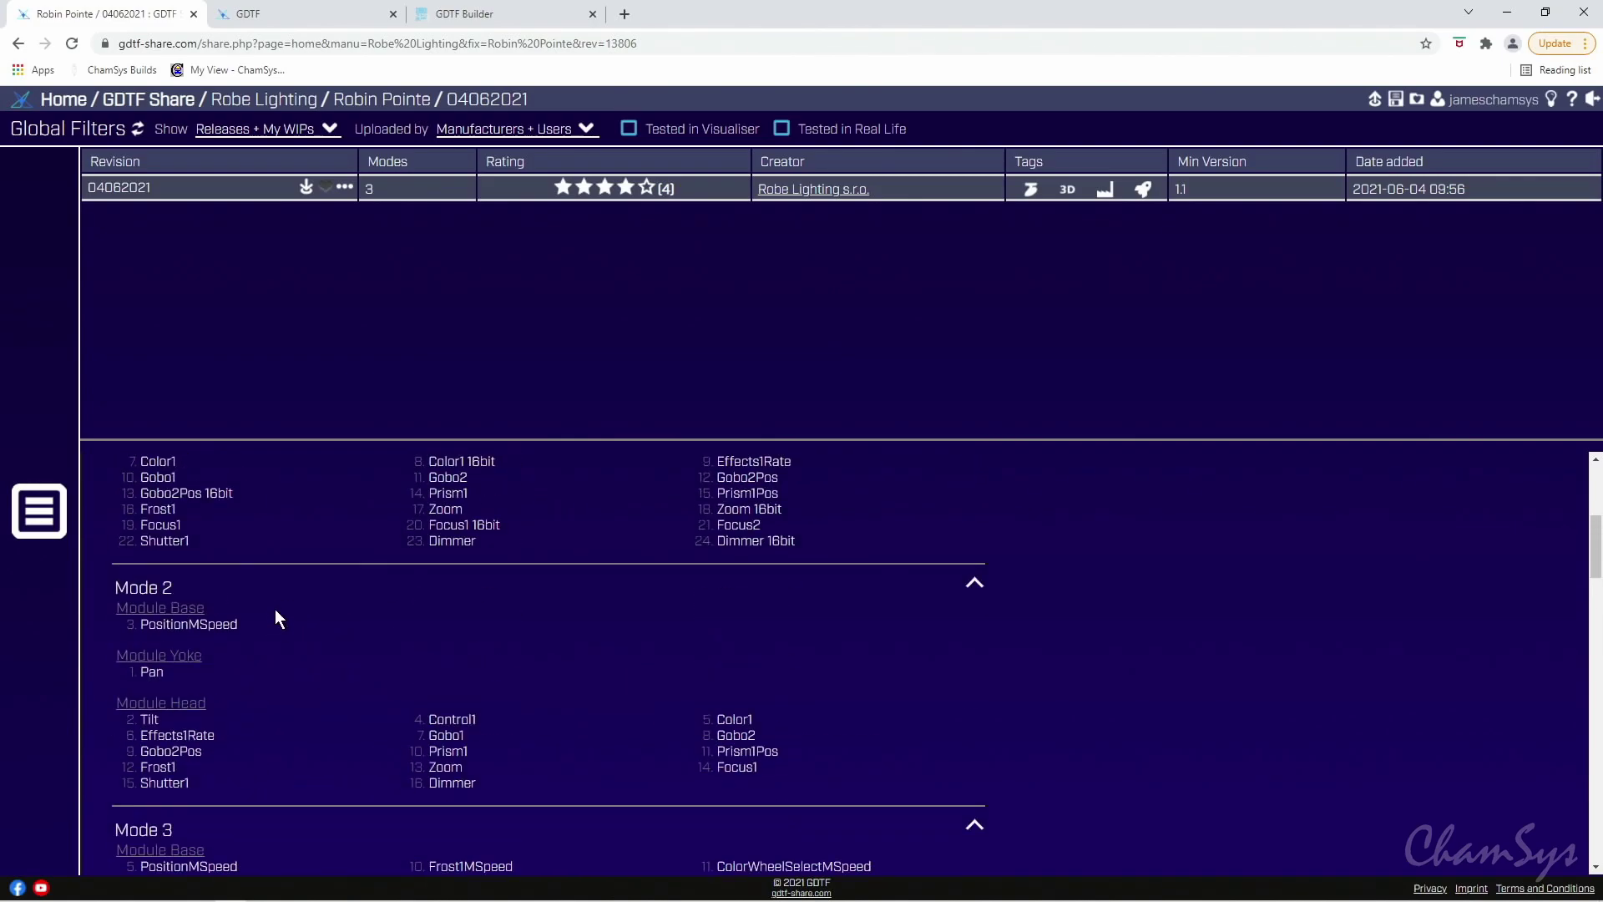
click(306, 190)
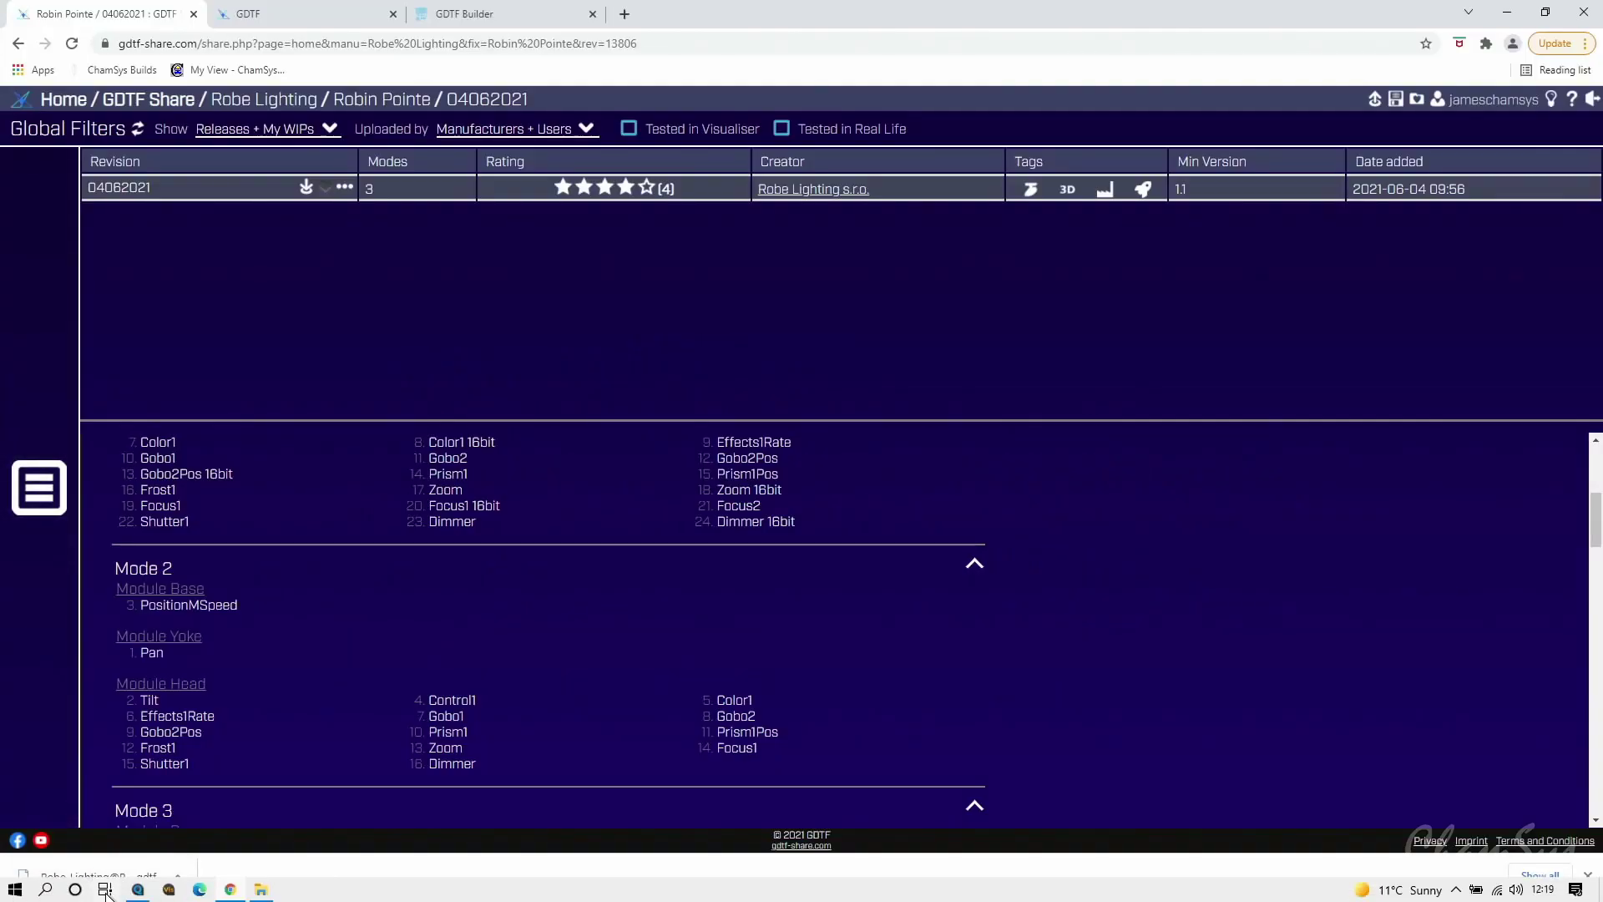
- Show the downloaded Robin Pointe .gdtf in its Downloads folder and cut it
right_click(120, 869)
click(173, 826)
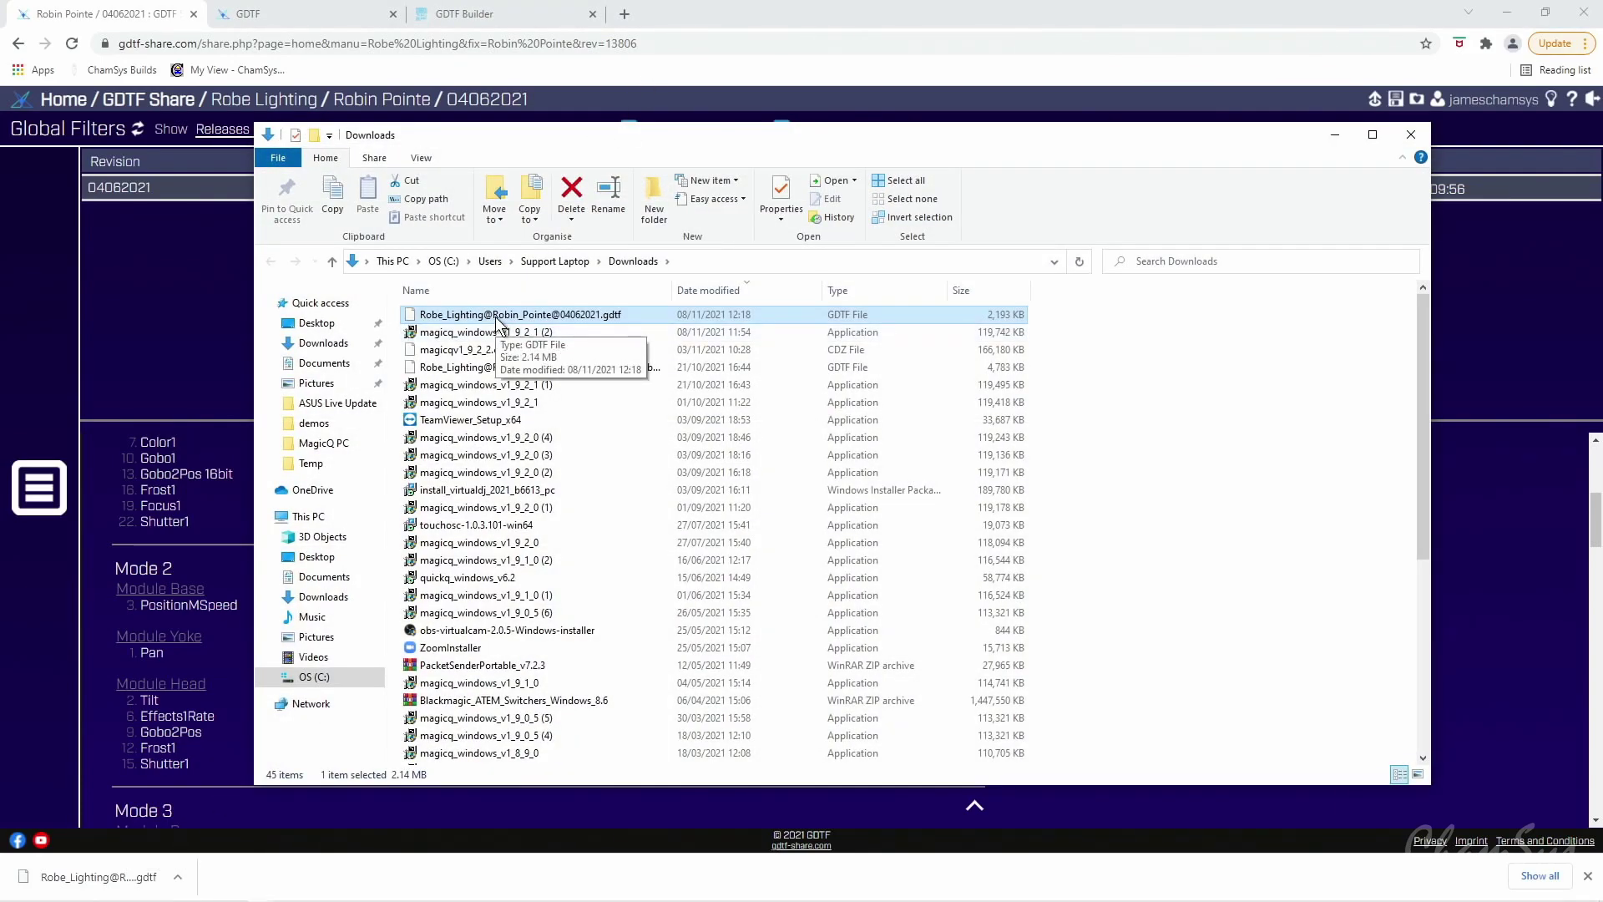
right_click(495, 318)
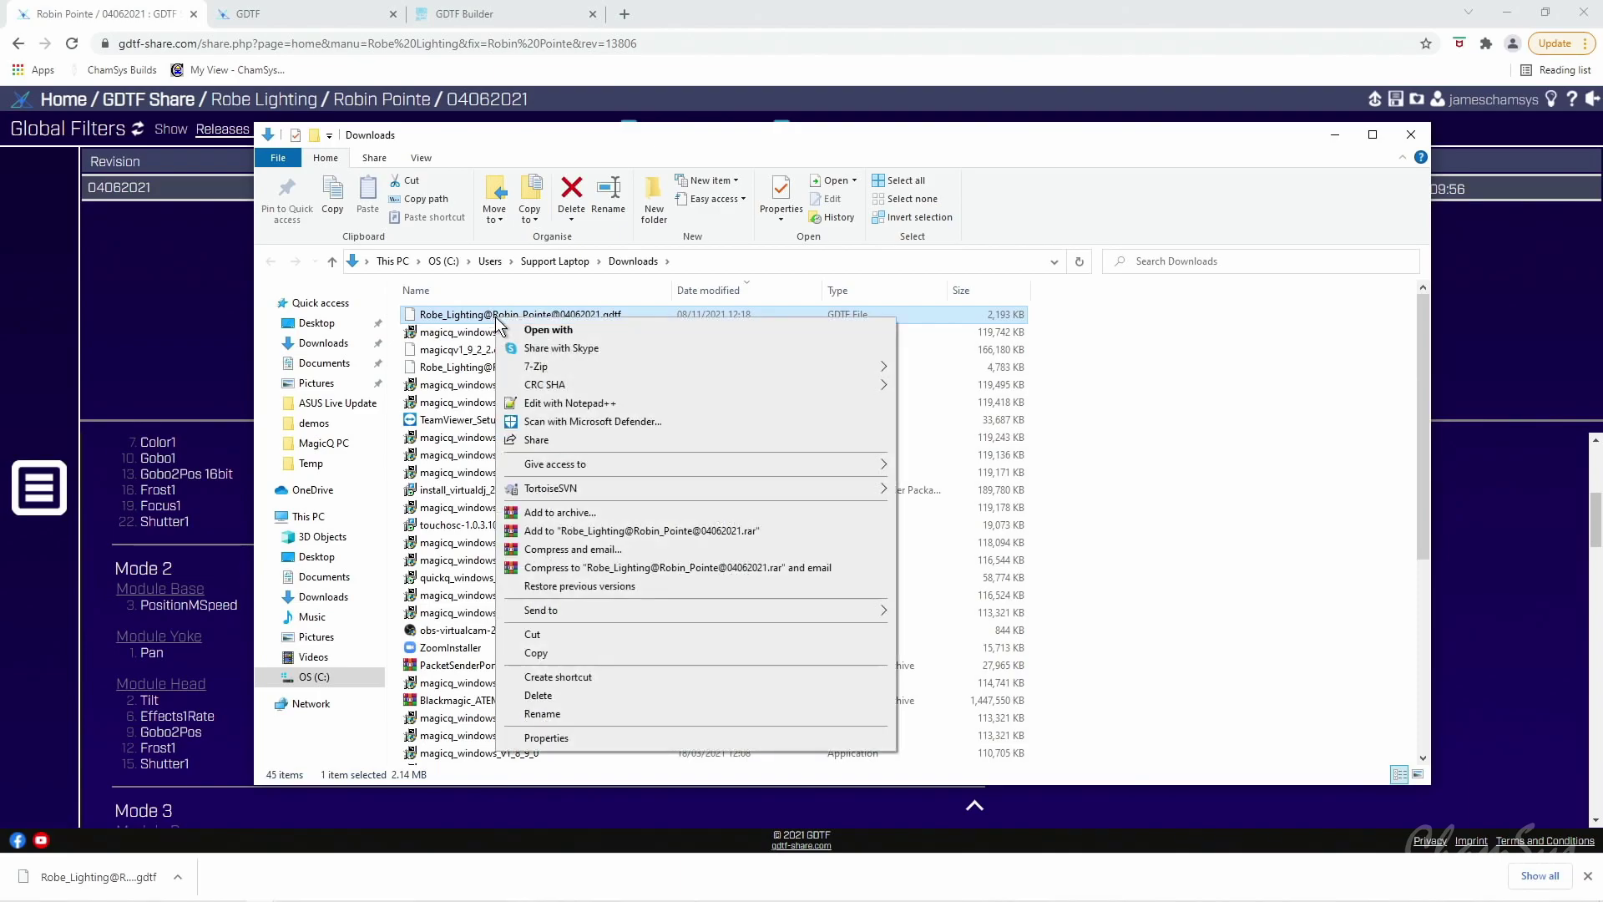
click(588, 633)
- Paste the .gdtf file into Documents > MagicQ > show
click(323, 576)
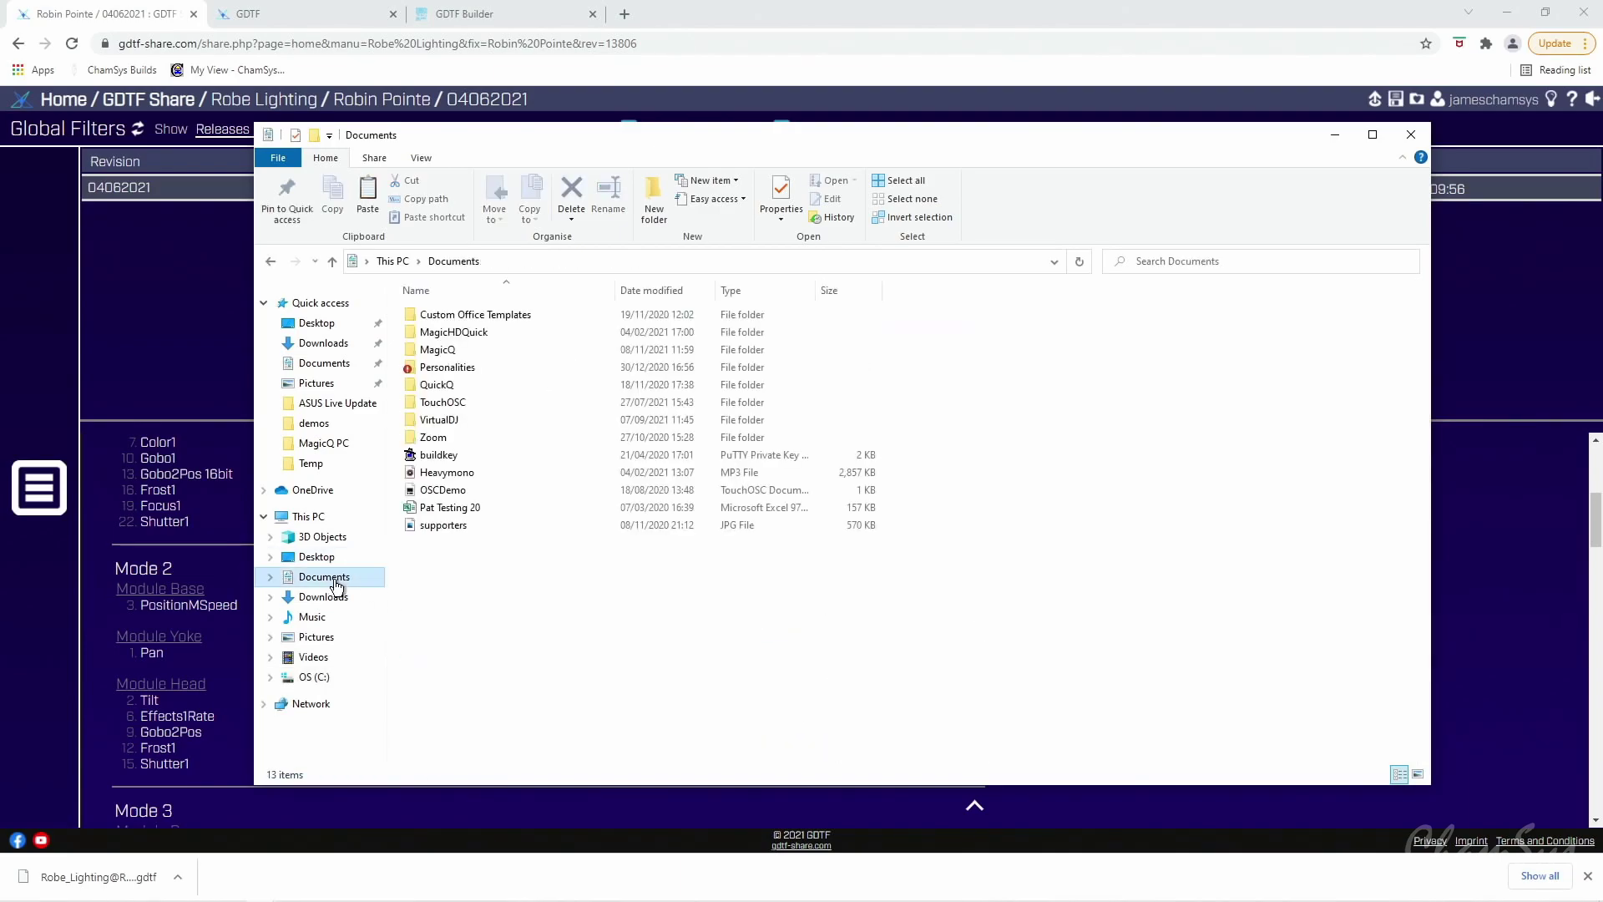
double_click(451, 350)
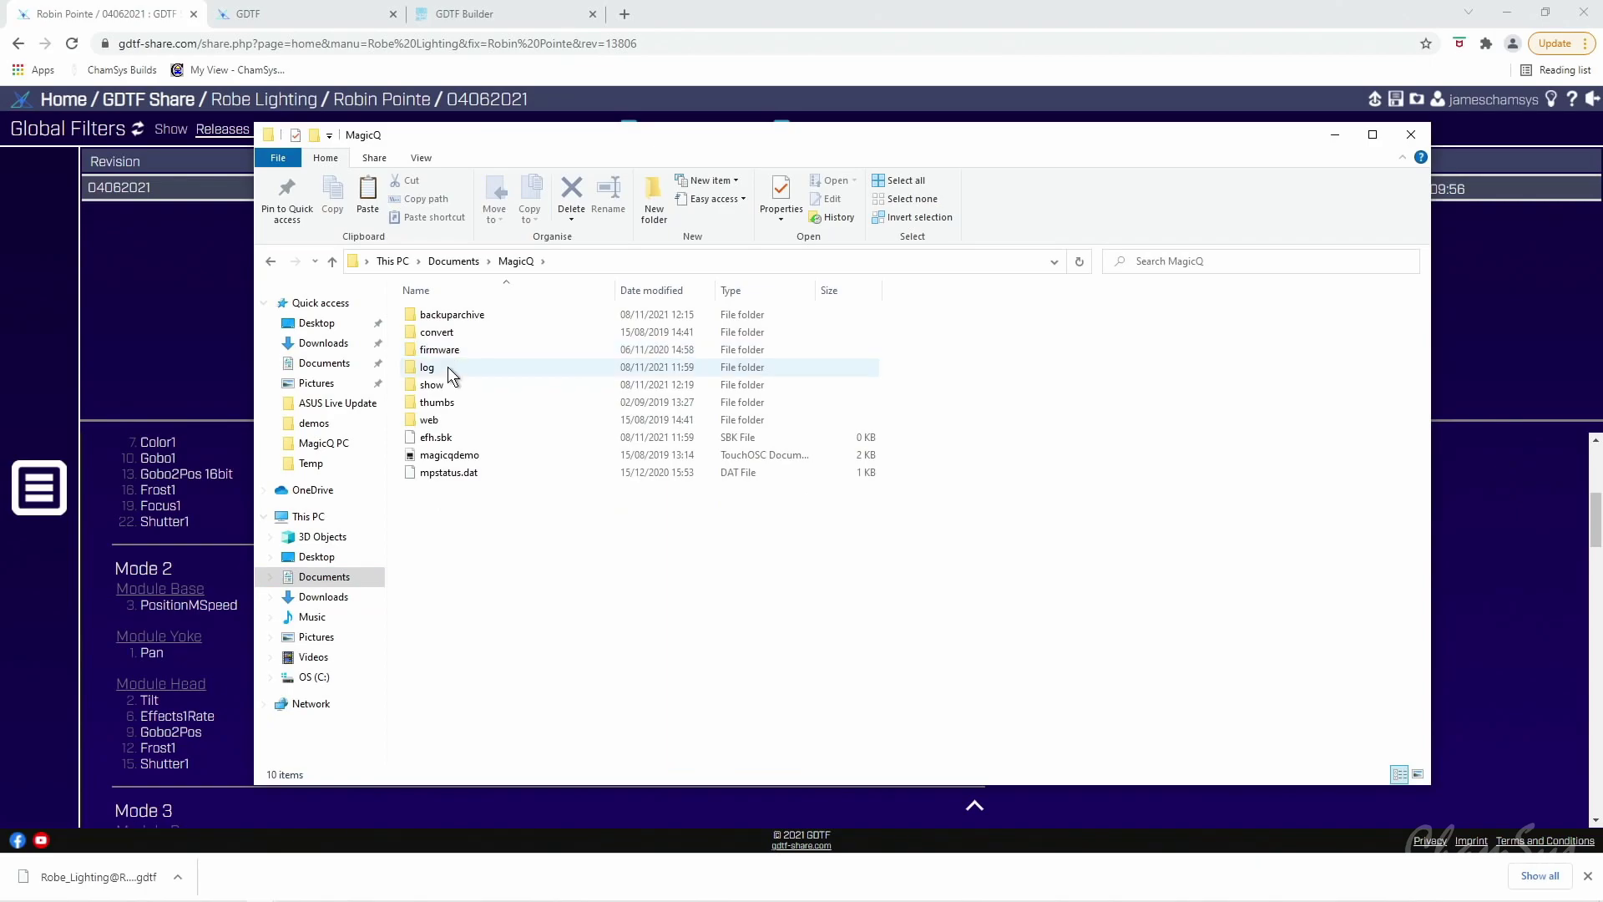
double_click(451, 384)
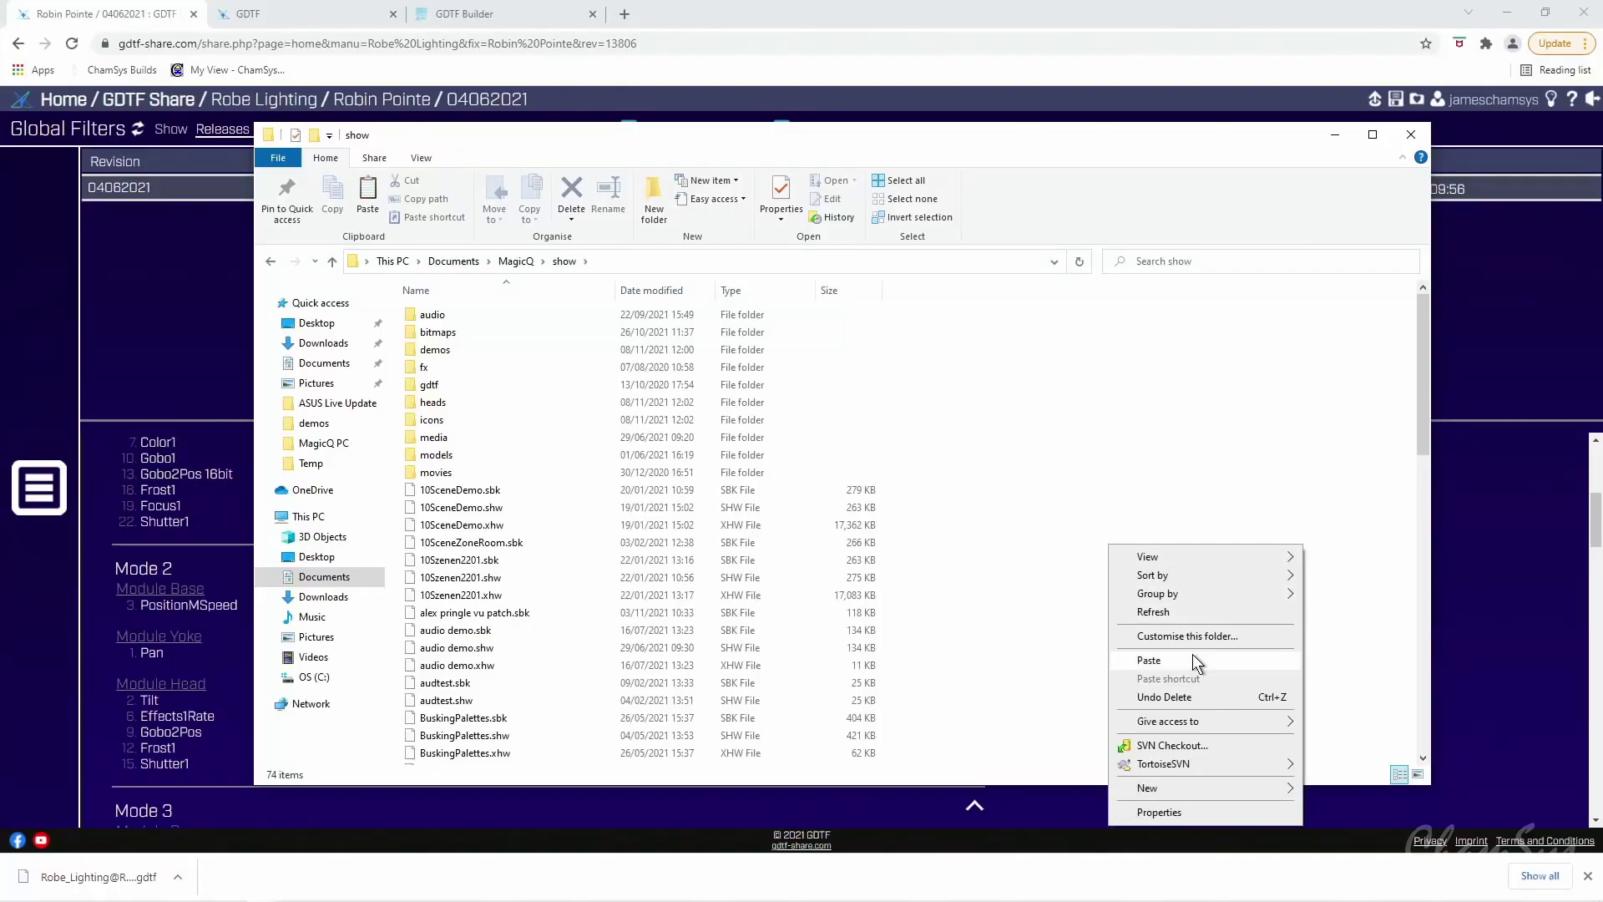
click(1192, 660)
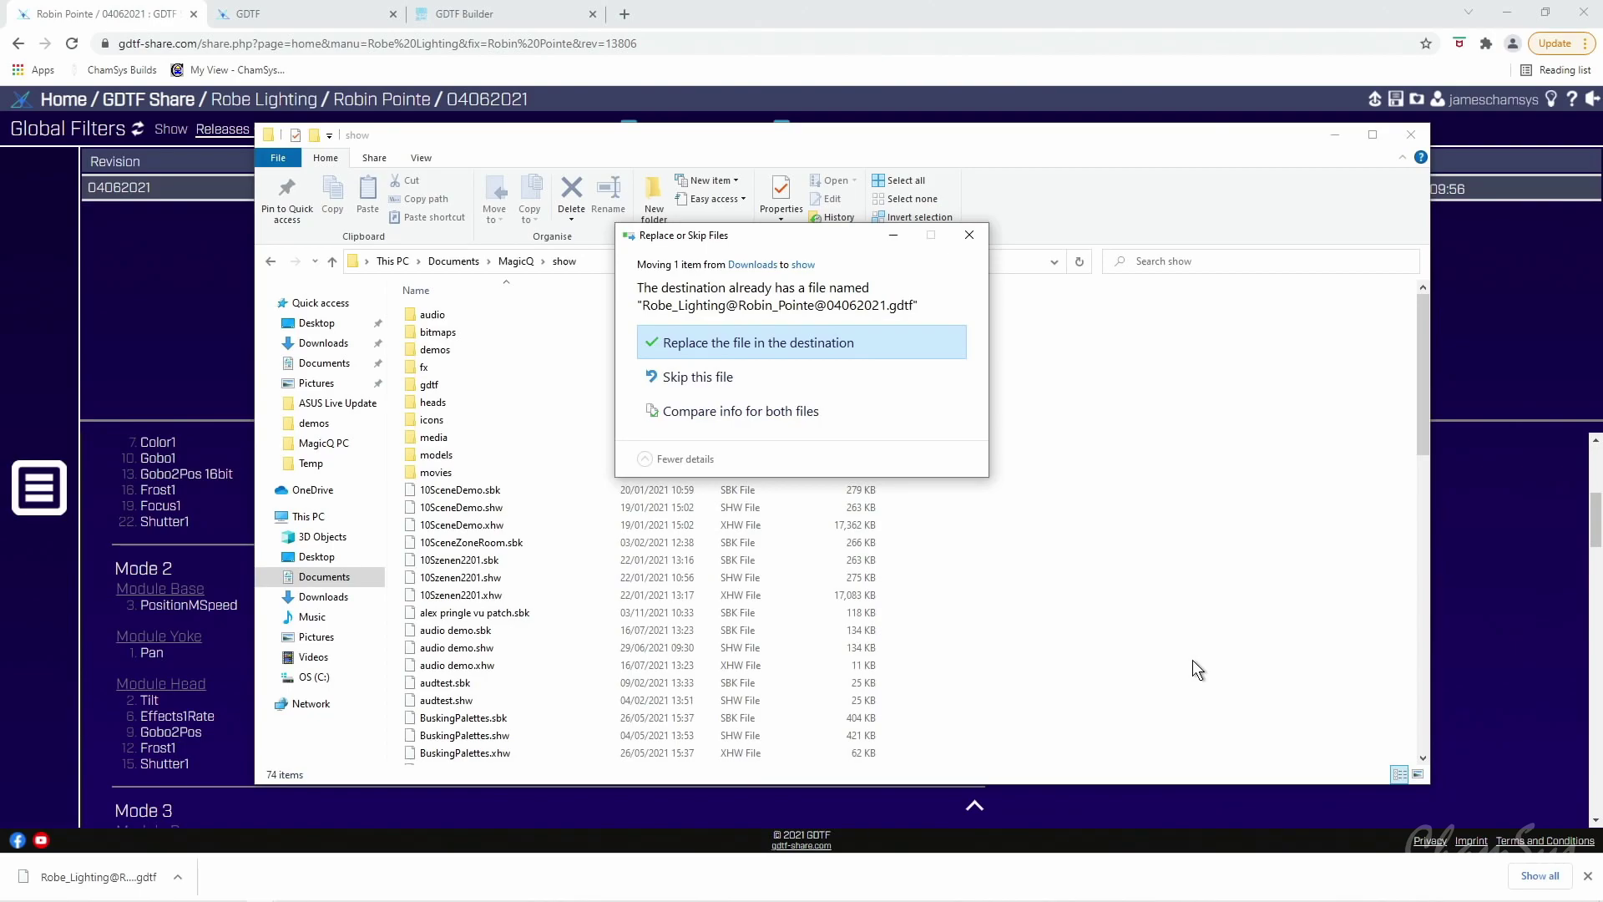
click(810, 348)
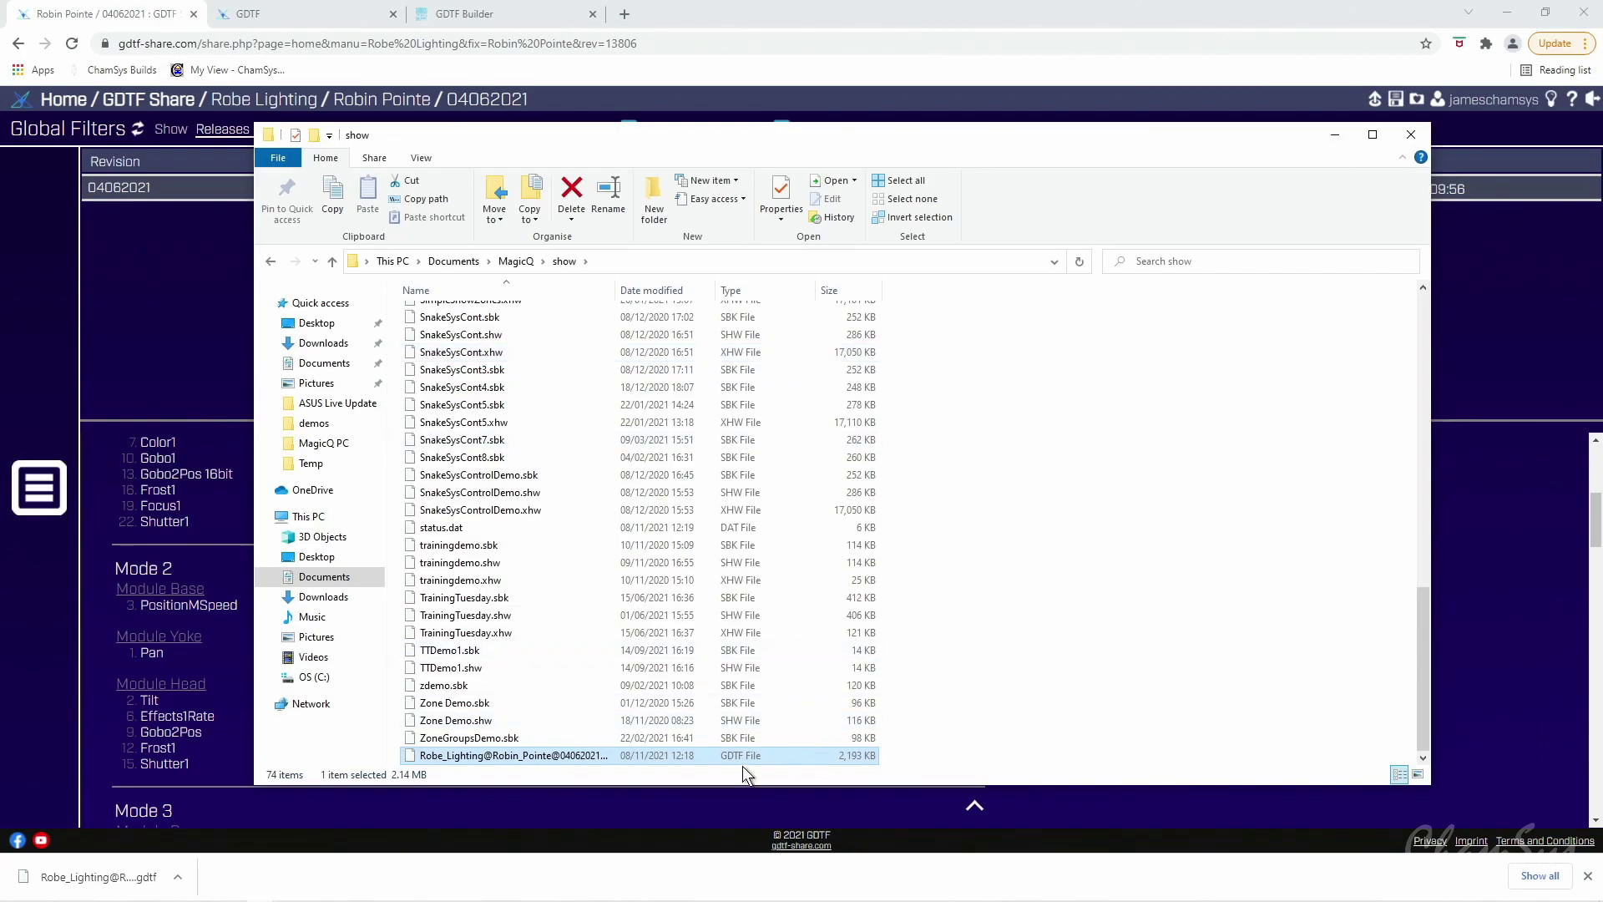
- In MagicQ's File Manager, import the Robe Pointe .gdtf from the hard drive show folder in Mode 1
mouse_move(260, 892)
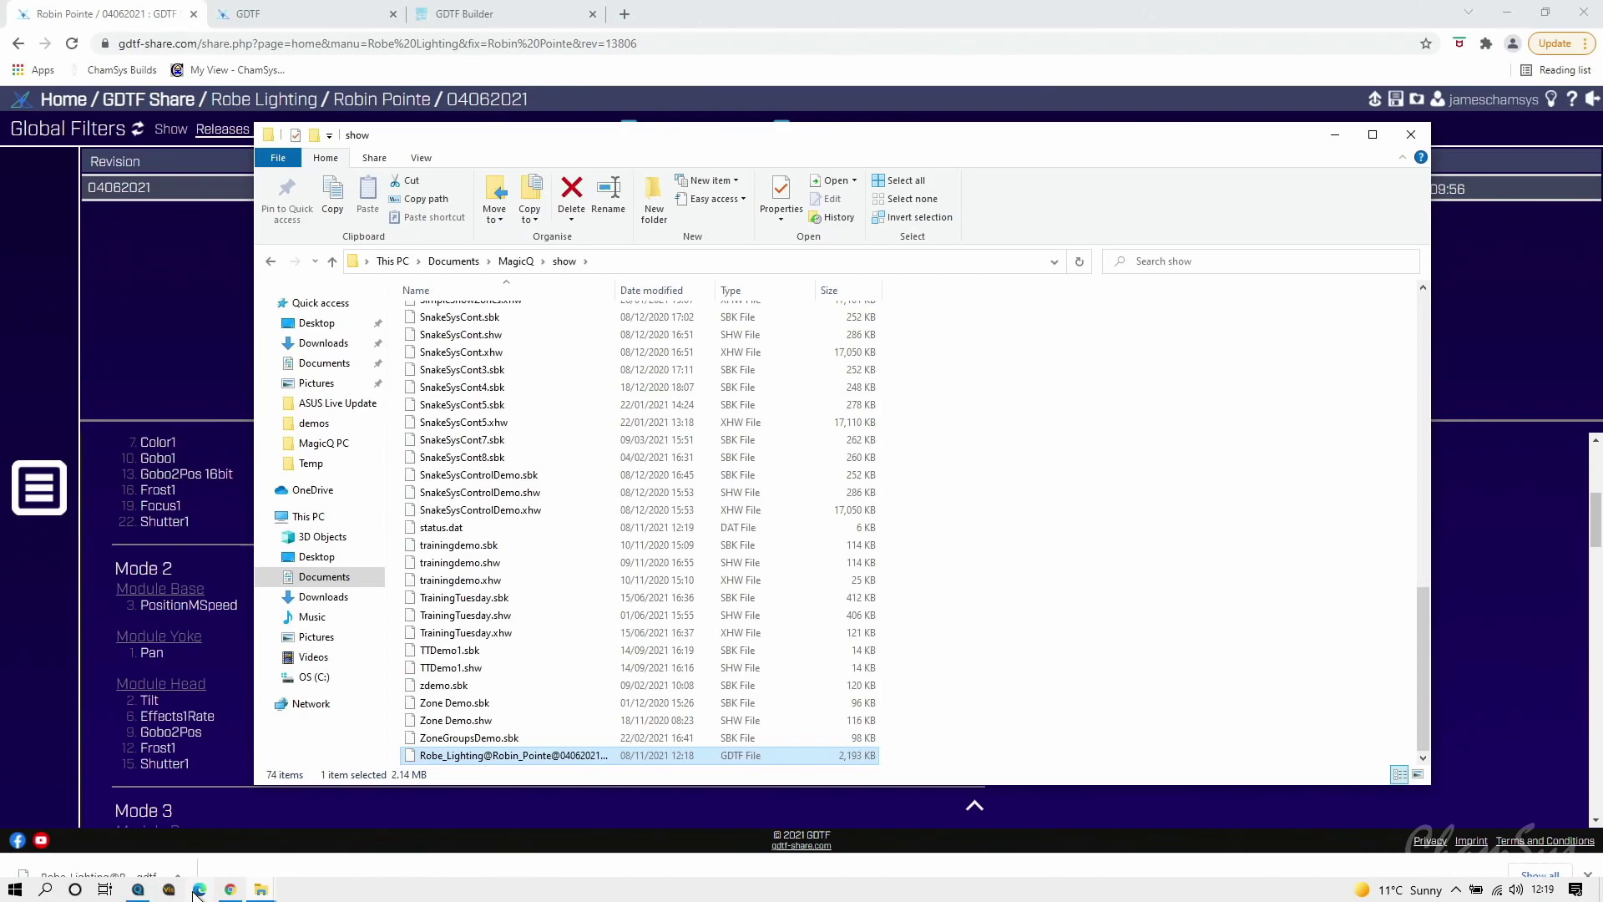
click(153, 890)
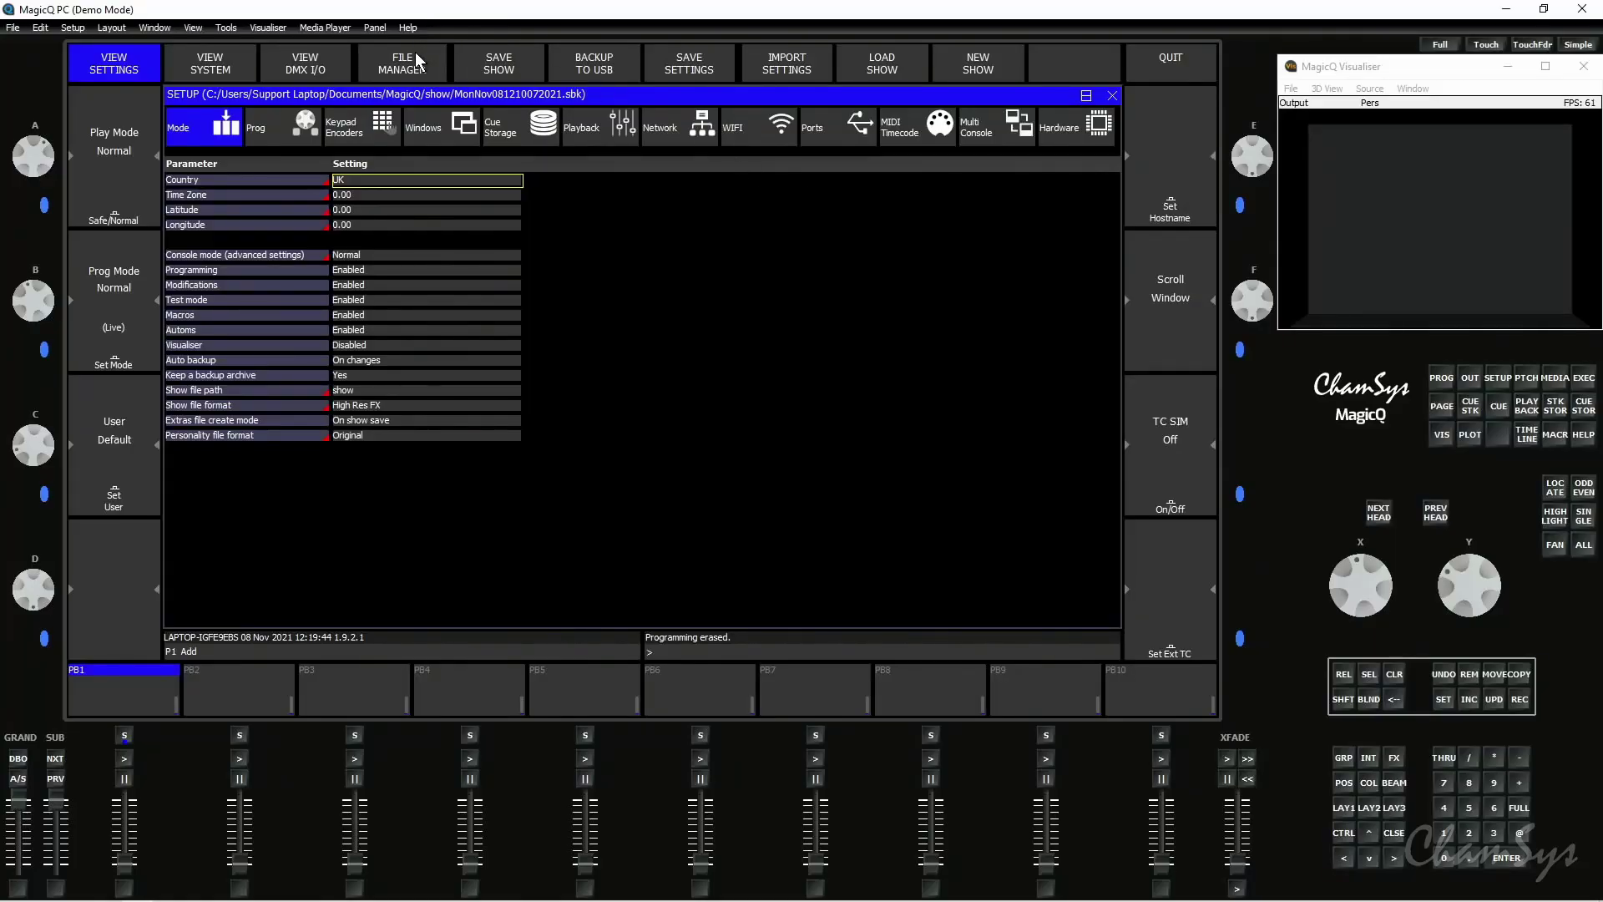
click(414, 52)
click(212, 60)
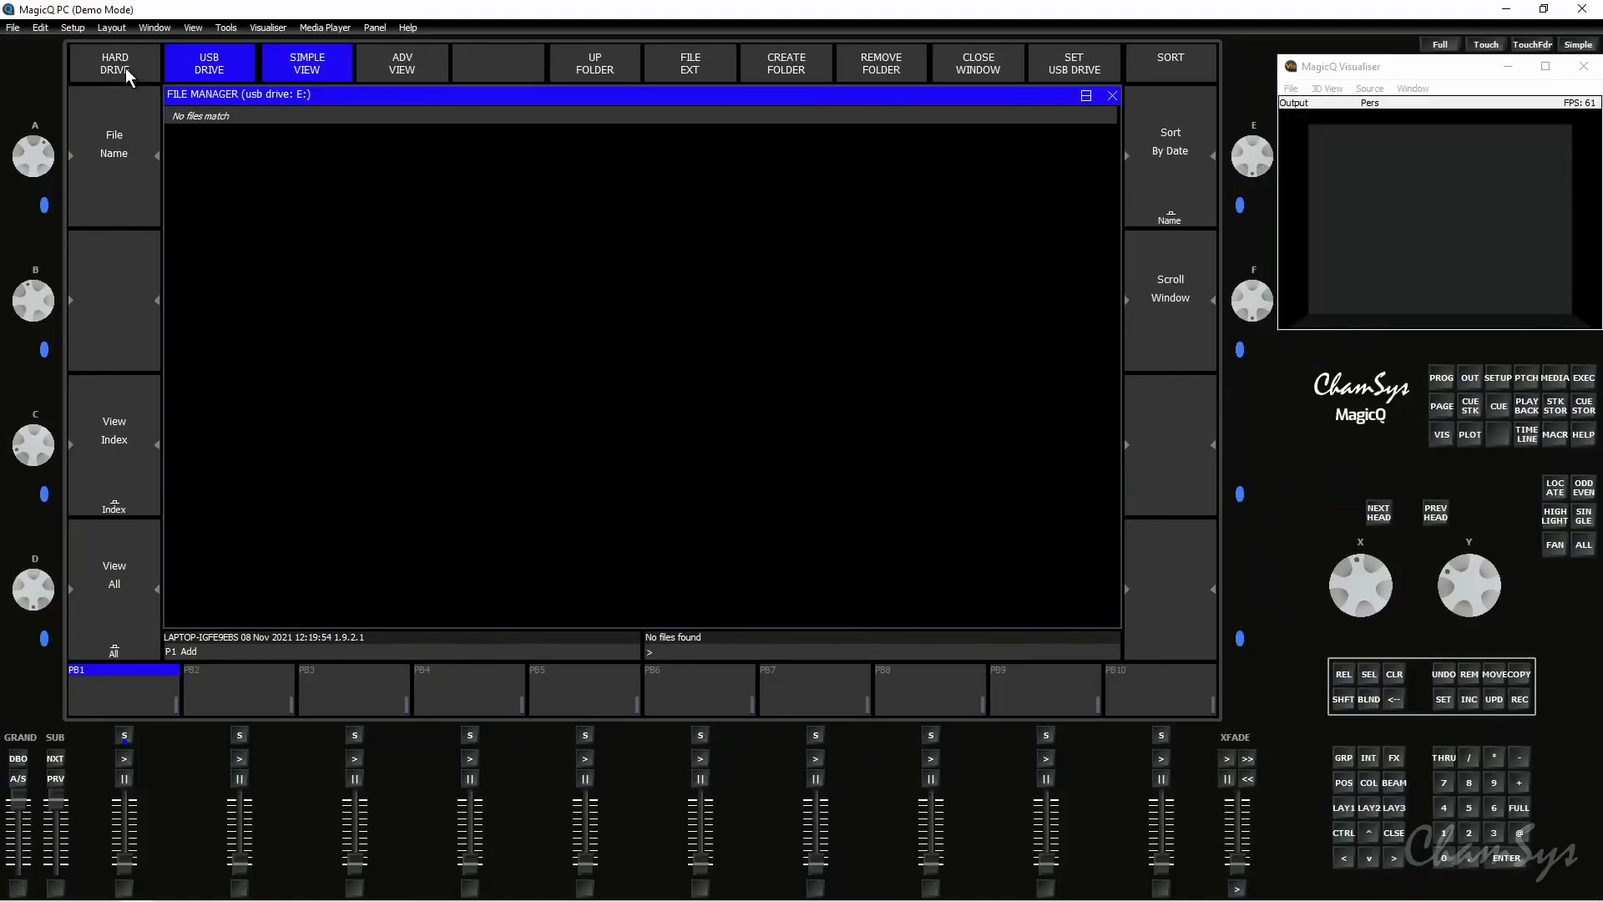
click(129, 75)
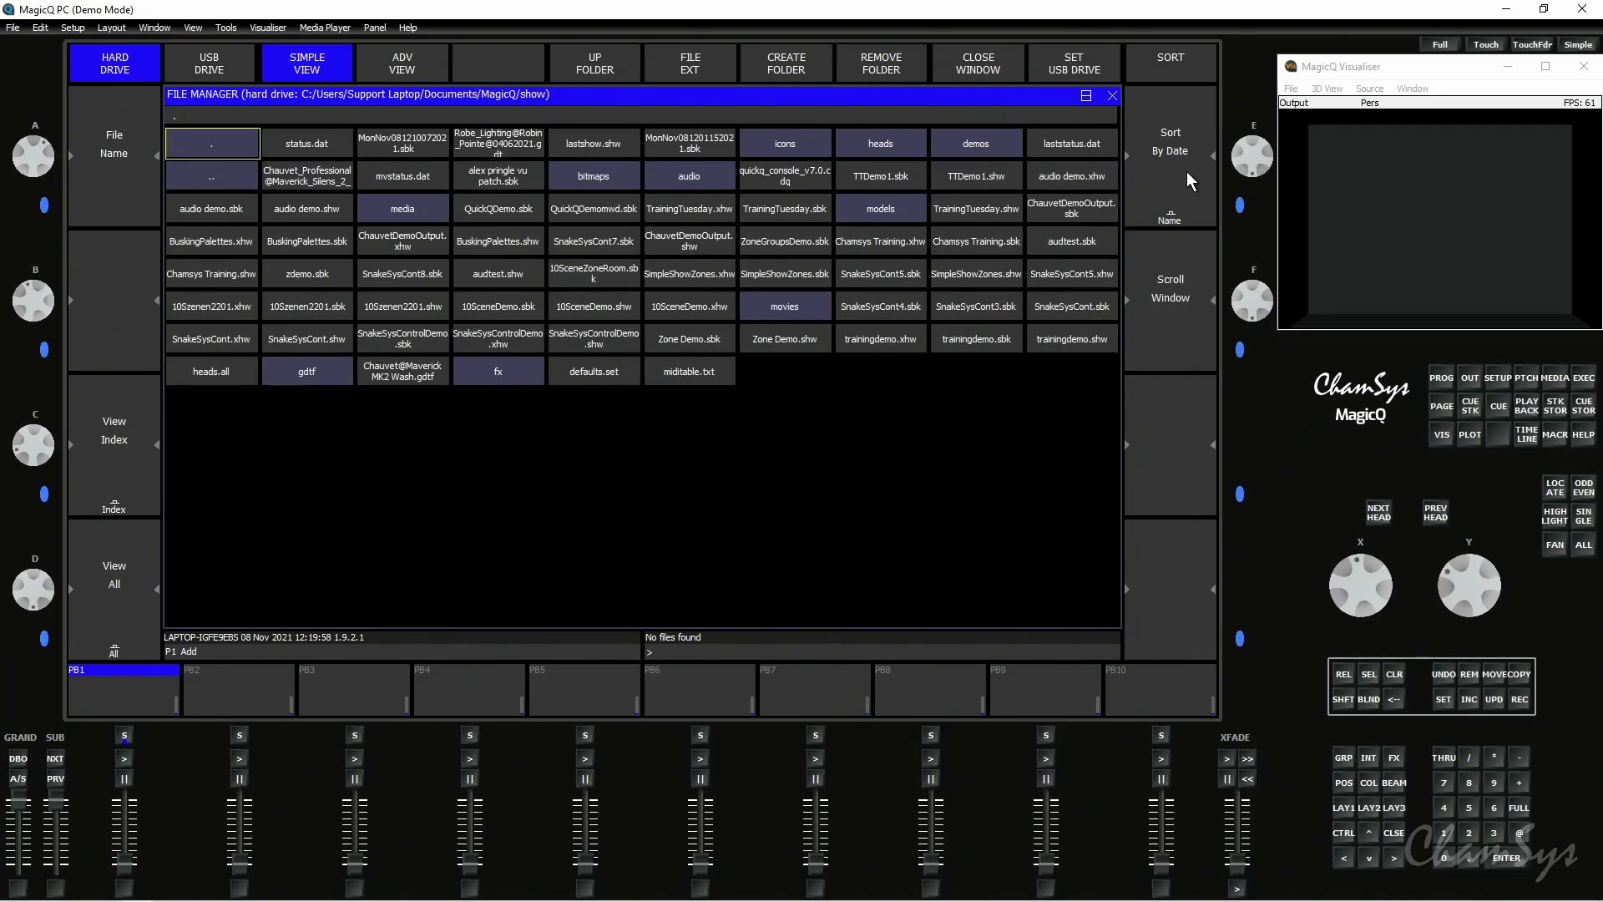
click(514, 143)
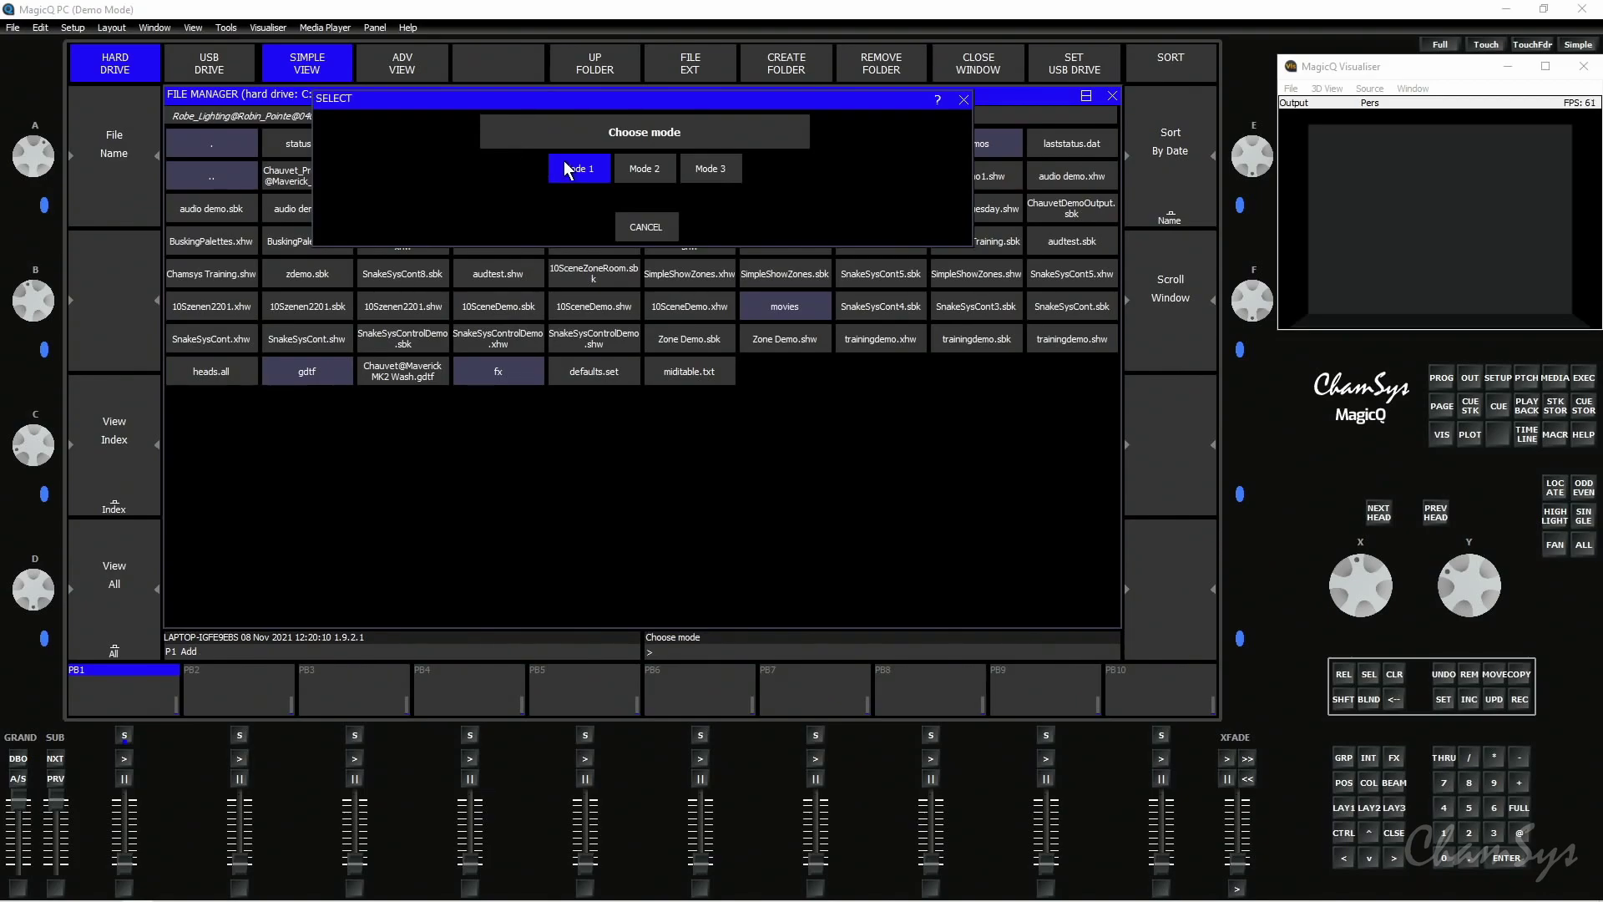
click(584, 167)
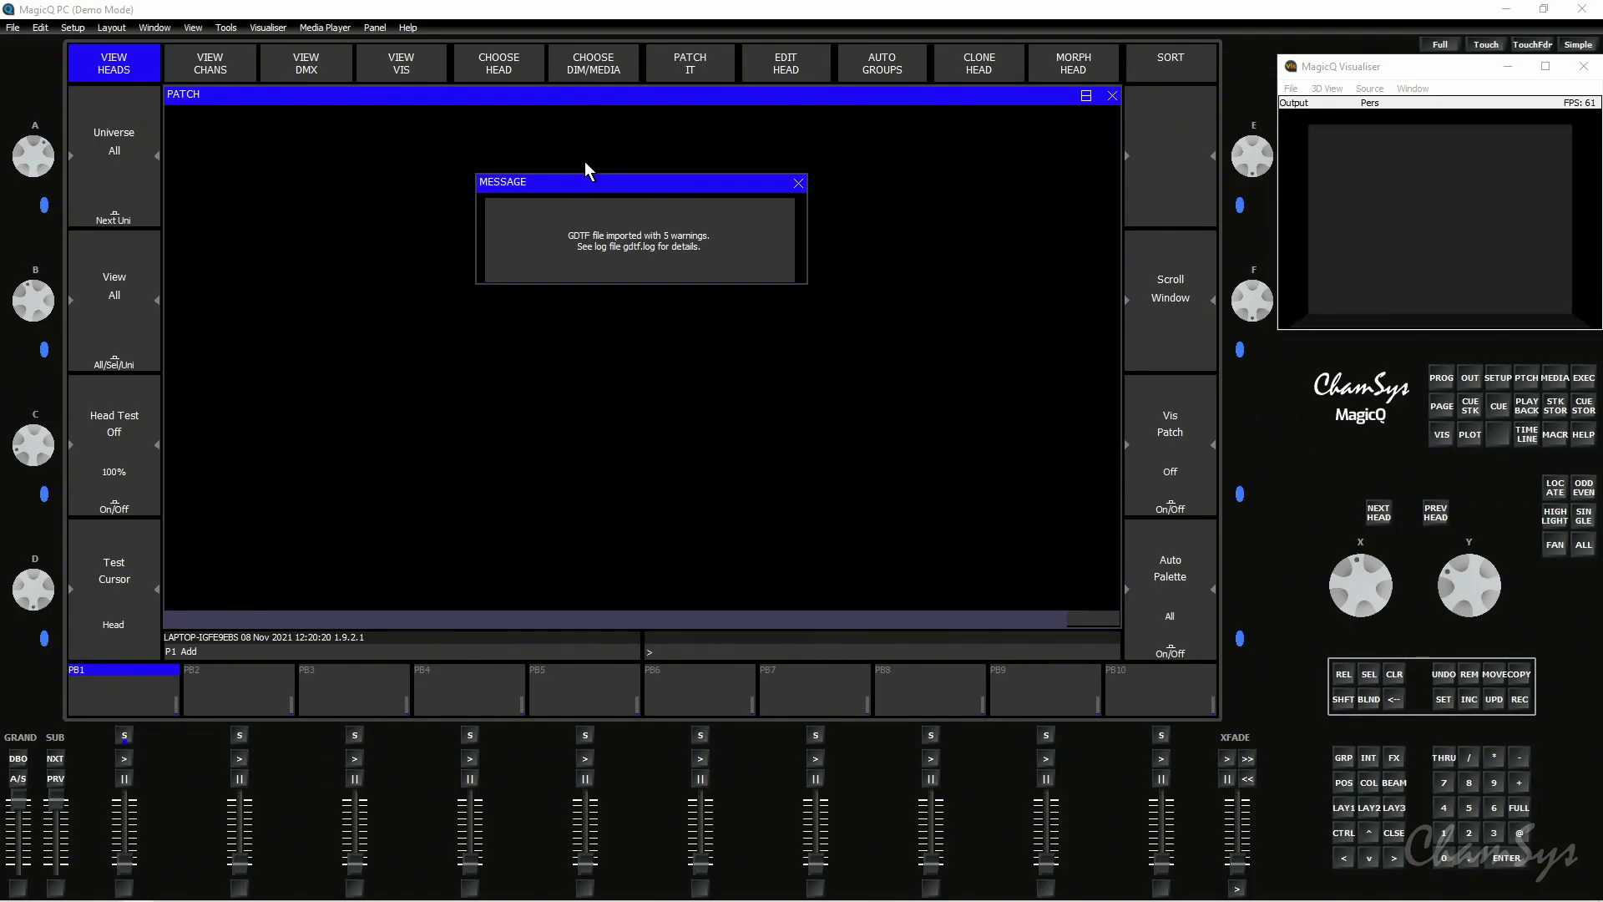
- Dismiss the 5-warning import message and open Robe_Pointe_G-Mode 1.hed in the Head Editor
click(683, 248)
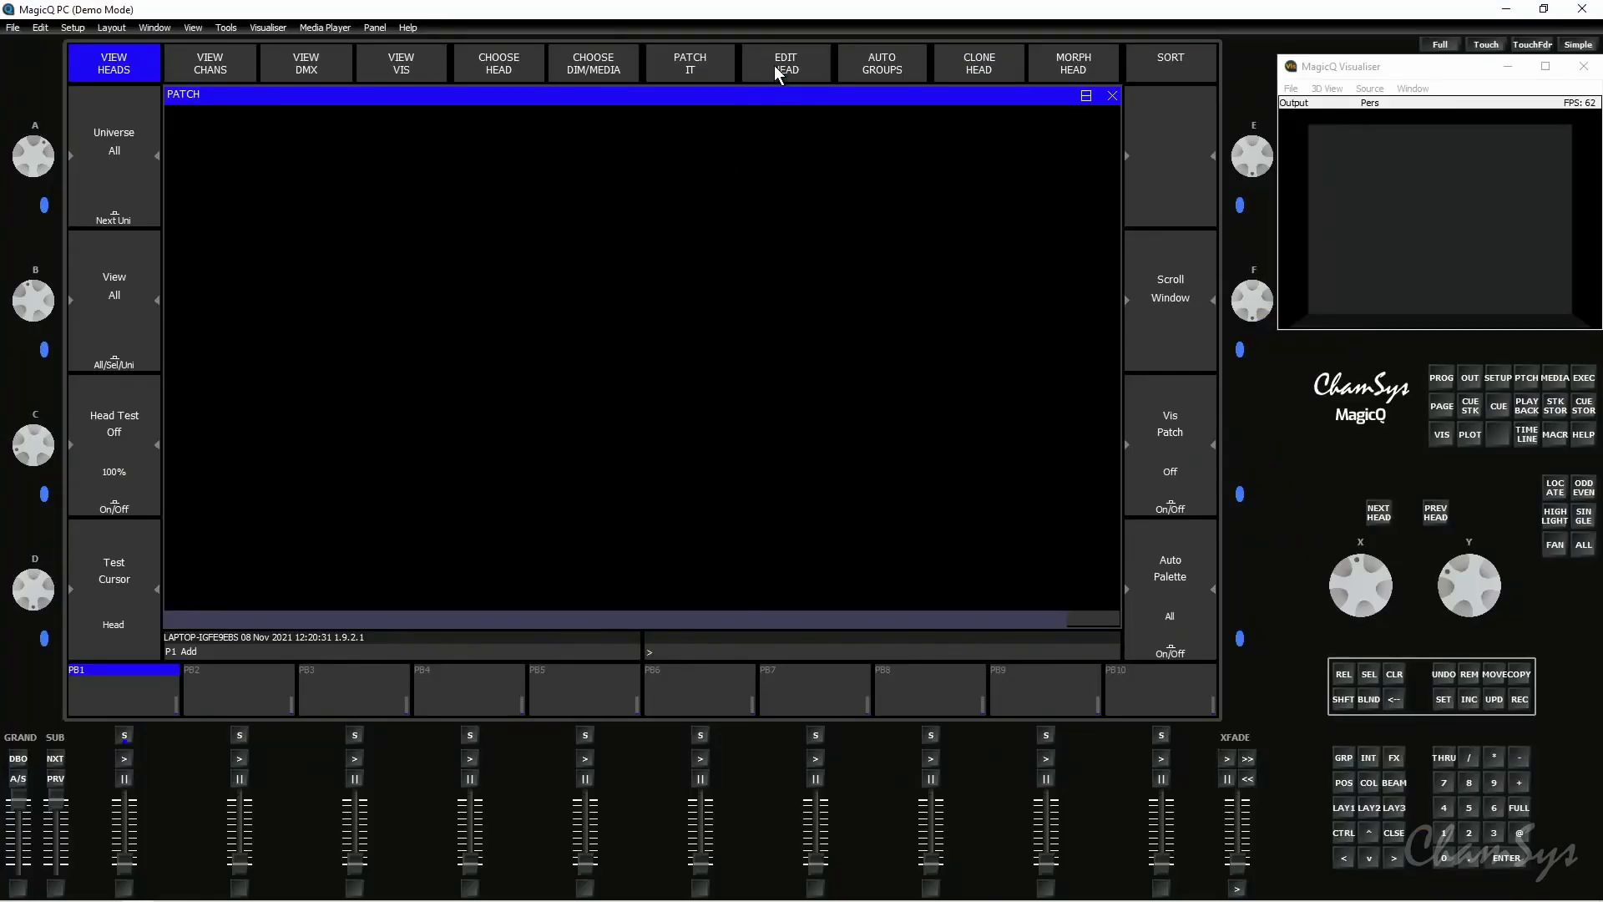
click(774, 65)
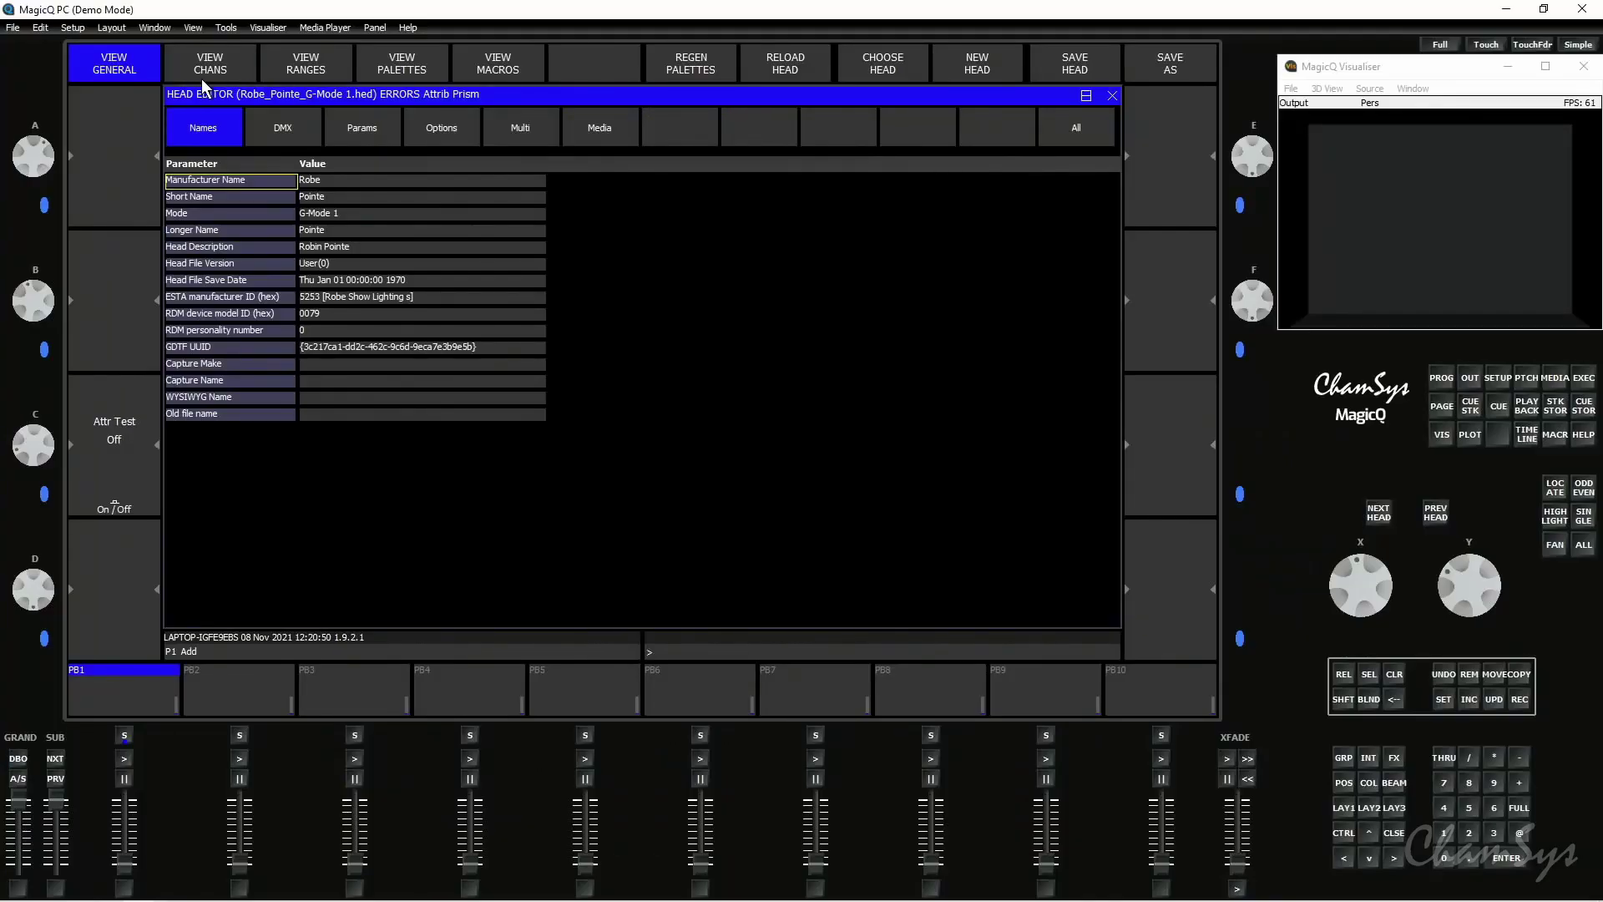
- Inspect the Pan and Dimmer locate and default values, then show the head's ranges
click(185, 63)
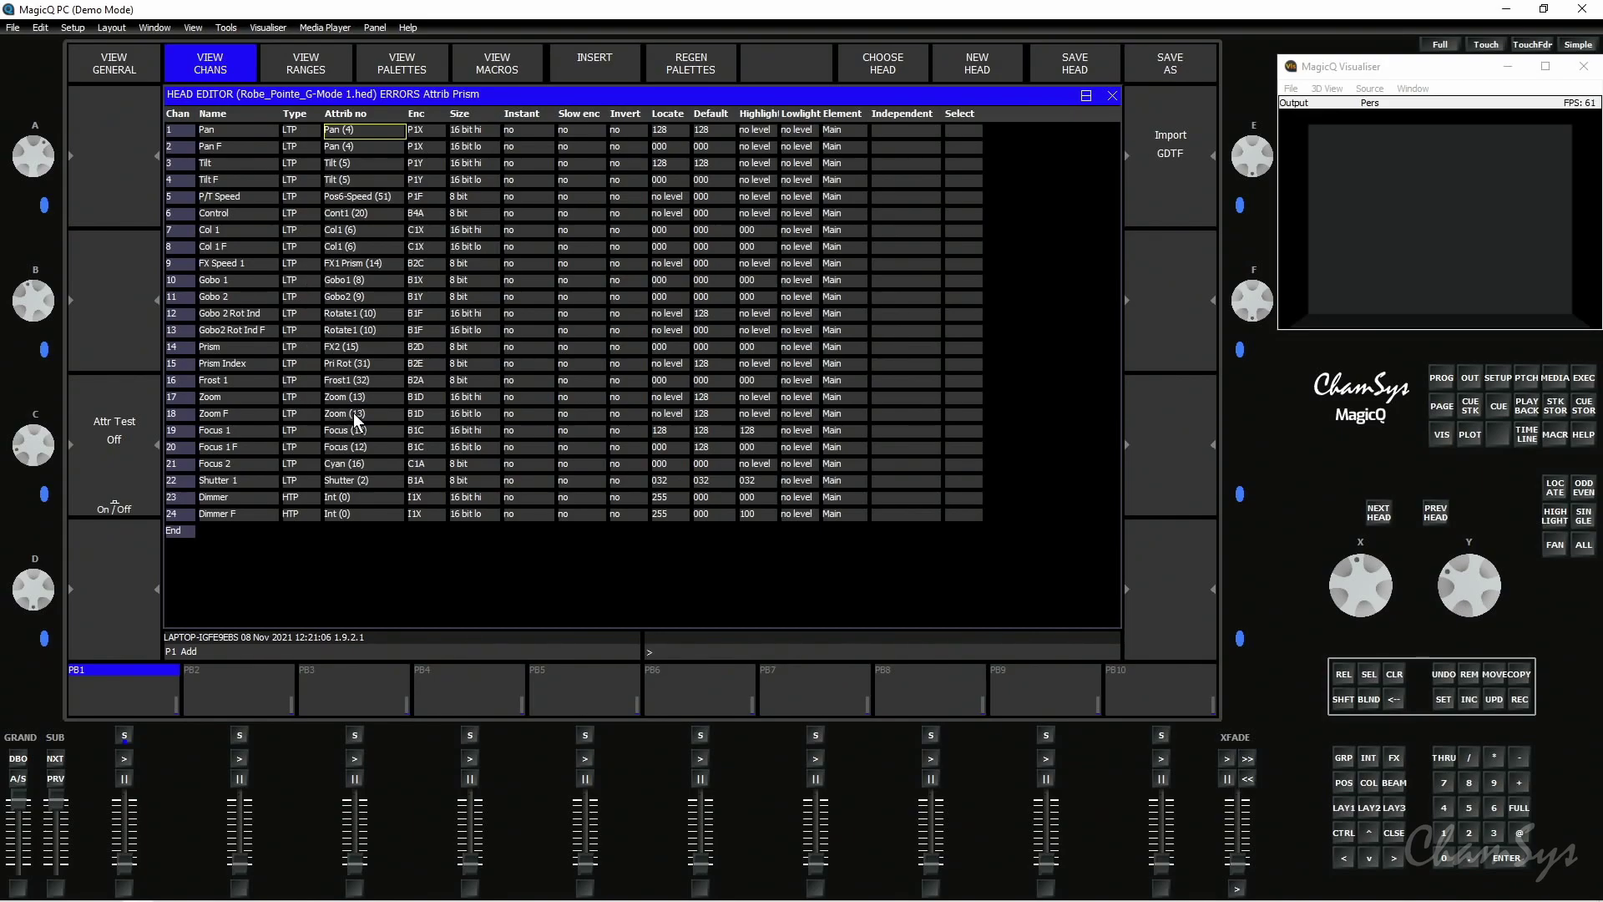
click(679, 129)
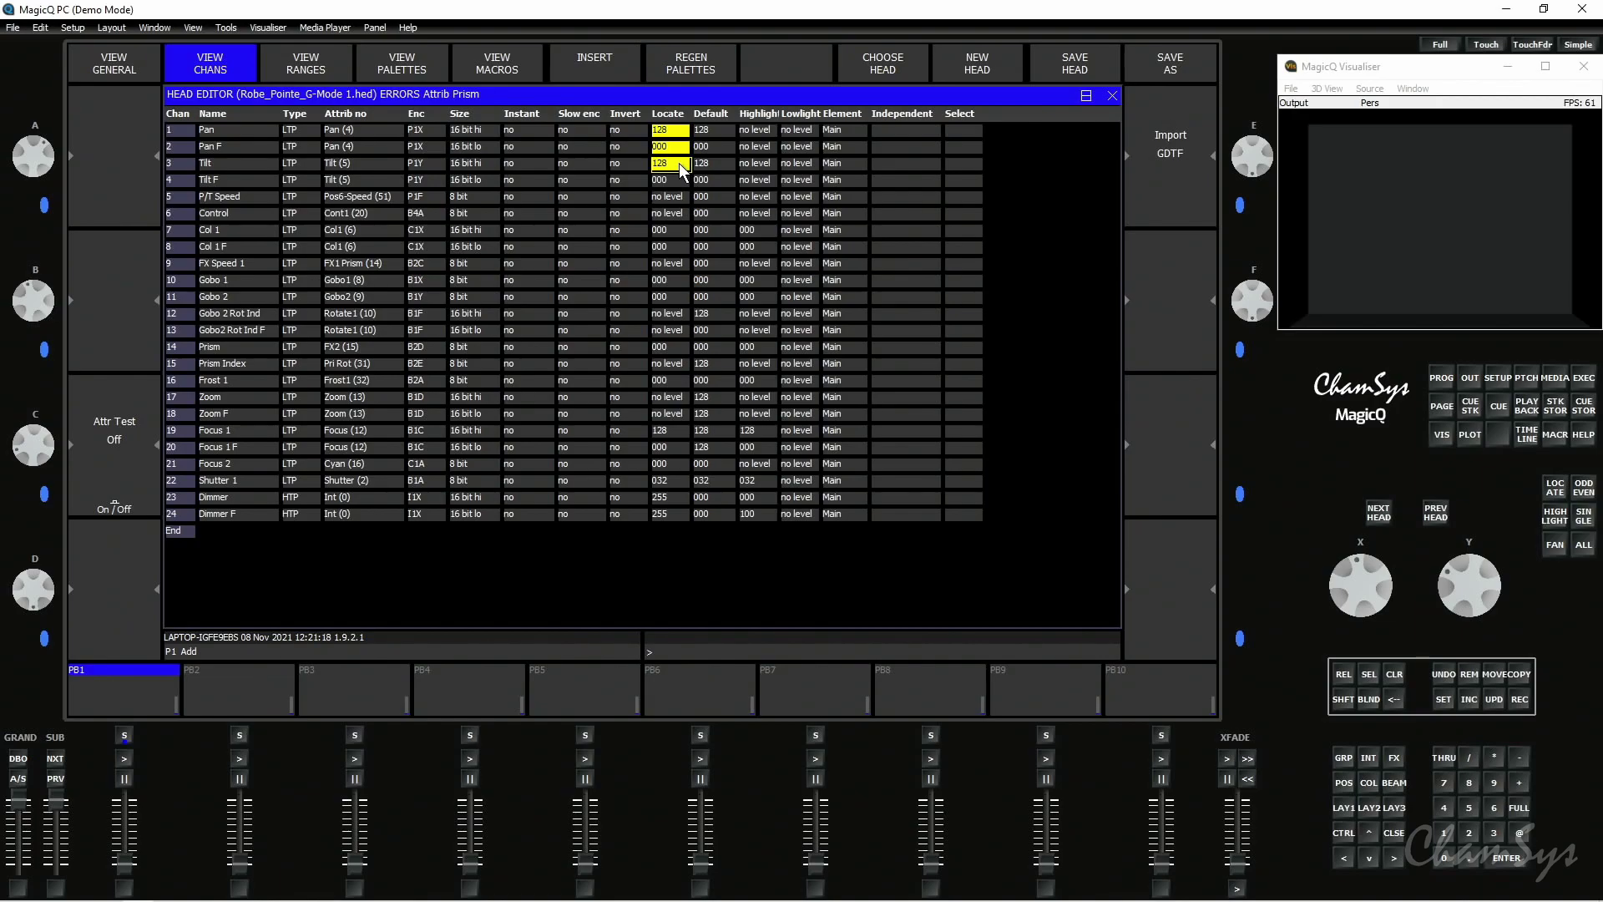
drag(679, 501, 674, 514)
click(706, 501)
click(317, 67)
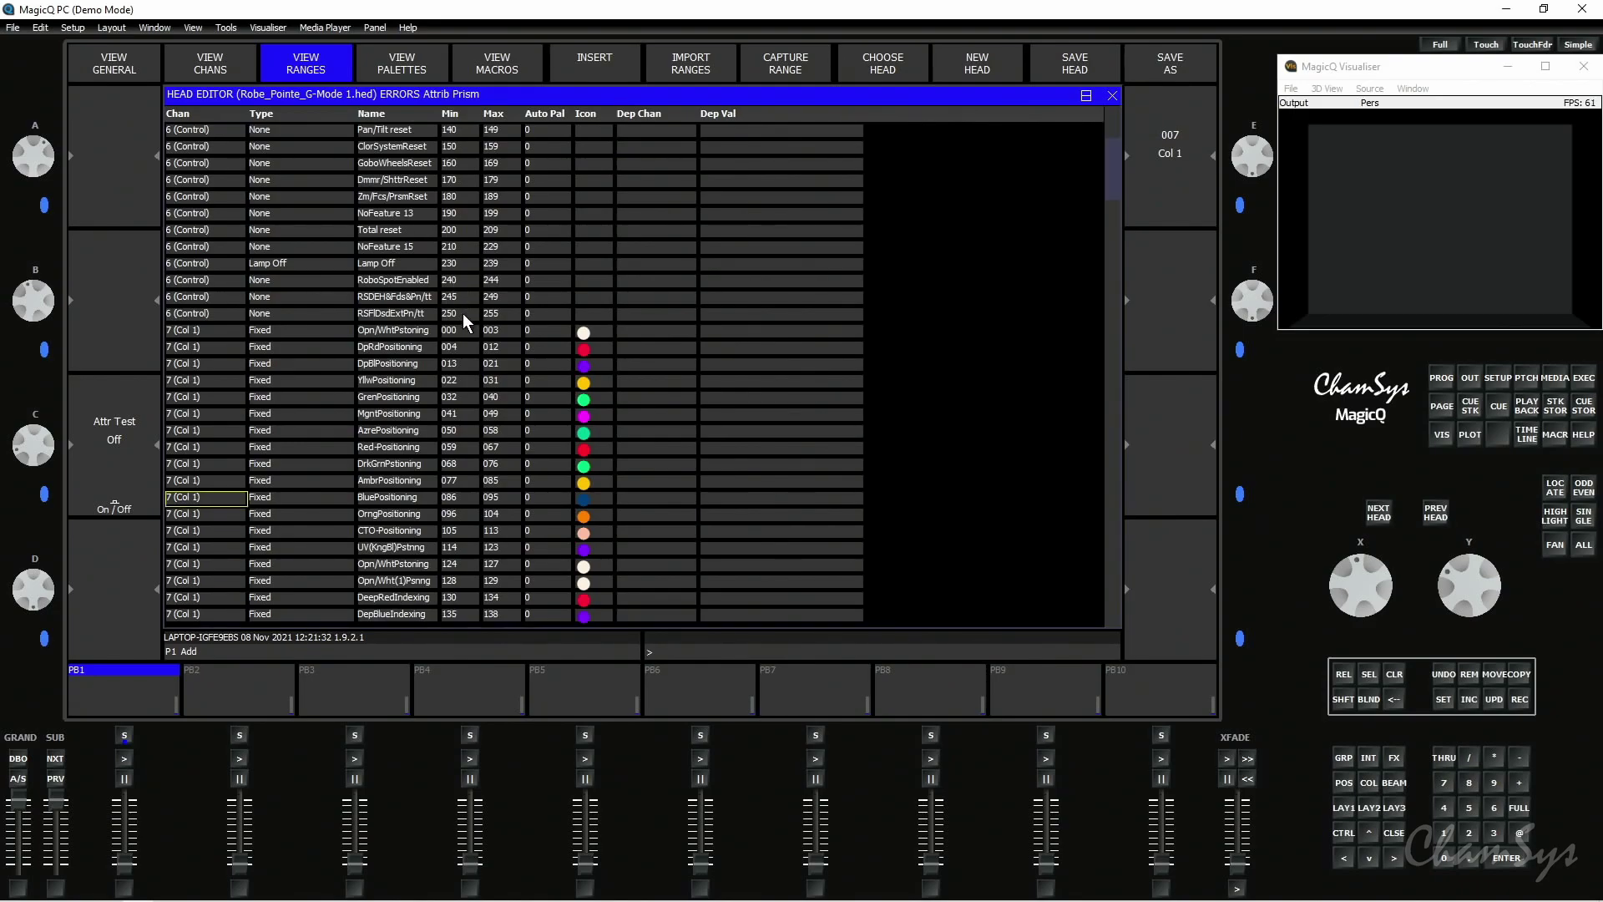
- Step through the Pointe's first control ranges and first Col 1 colour wheel range, then view its empty palettes page
key(Up)
key(Up)
key(Up)
key(Up)
key(Up)
key(Up)
key(Up)
key(Up)
key(Up)
key(Up)
key(Up)
key(Up)
key(Up)
key(Up)
key(Up)
key(Up)
key(Up)
key(Up)
key(Up)
key(Up)
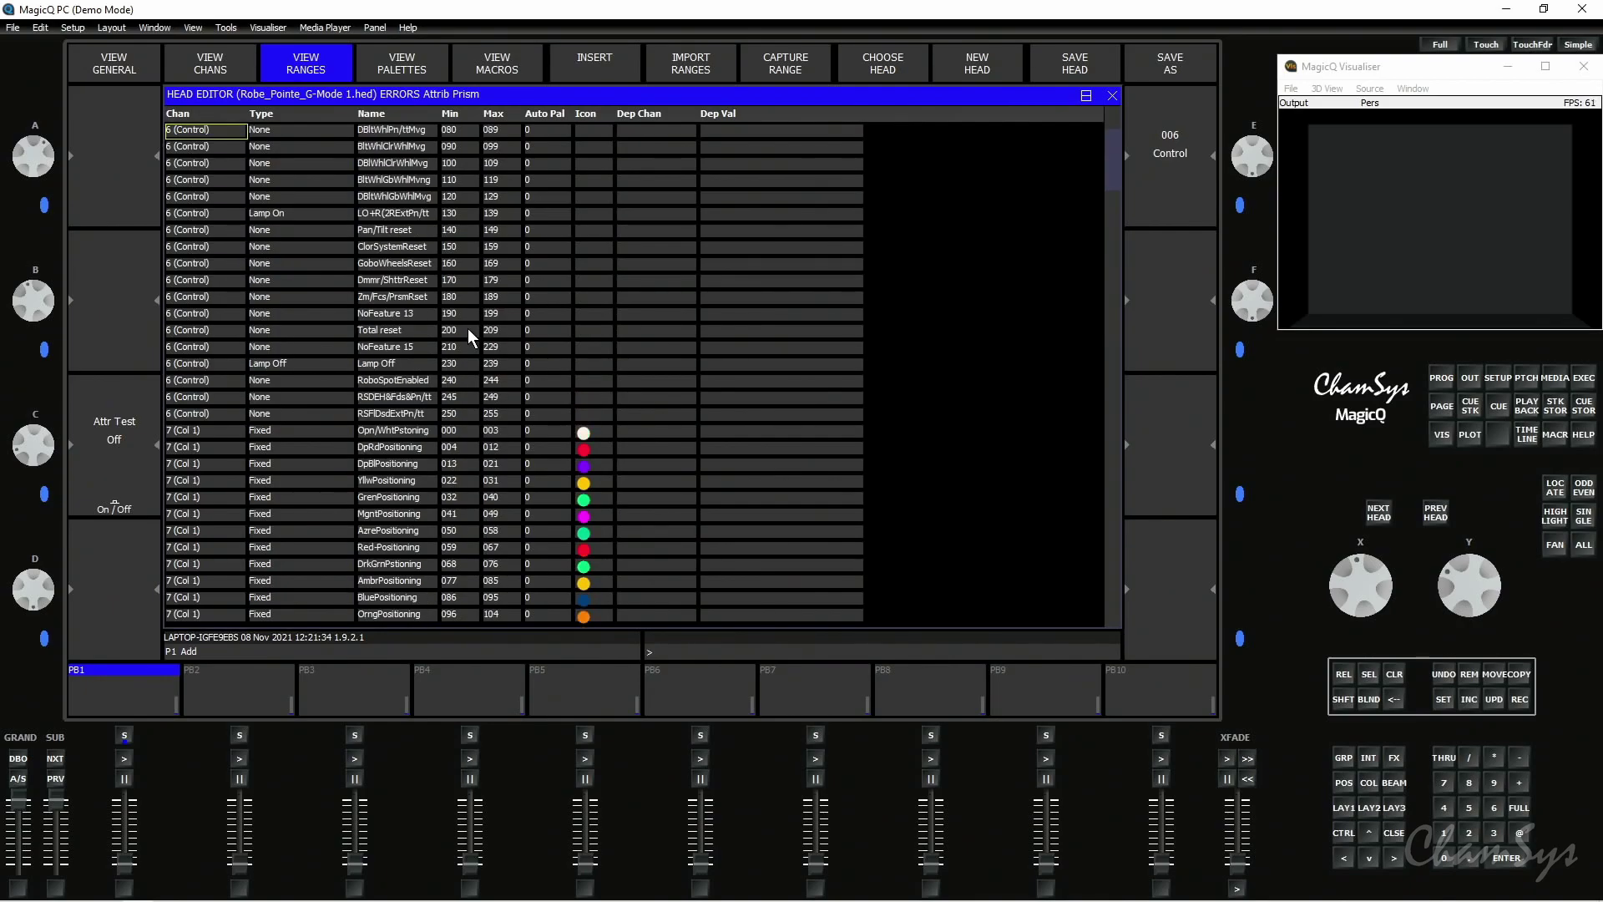
key(Up)
key(Up)
key(Up)
key(Up)
key(Up)
key(Up)
key(Up)
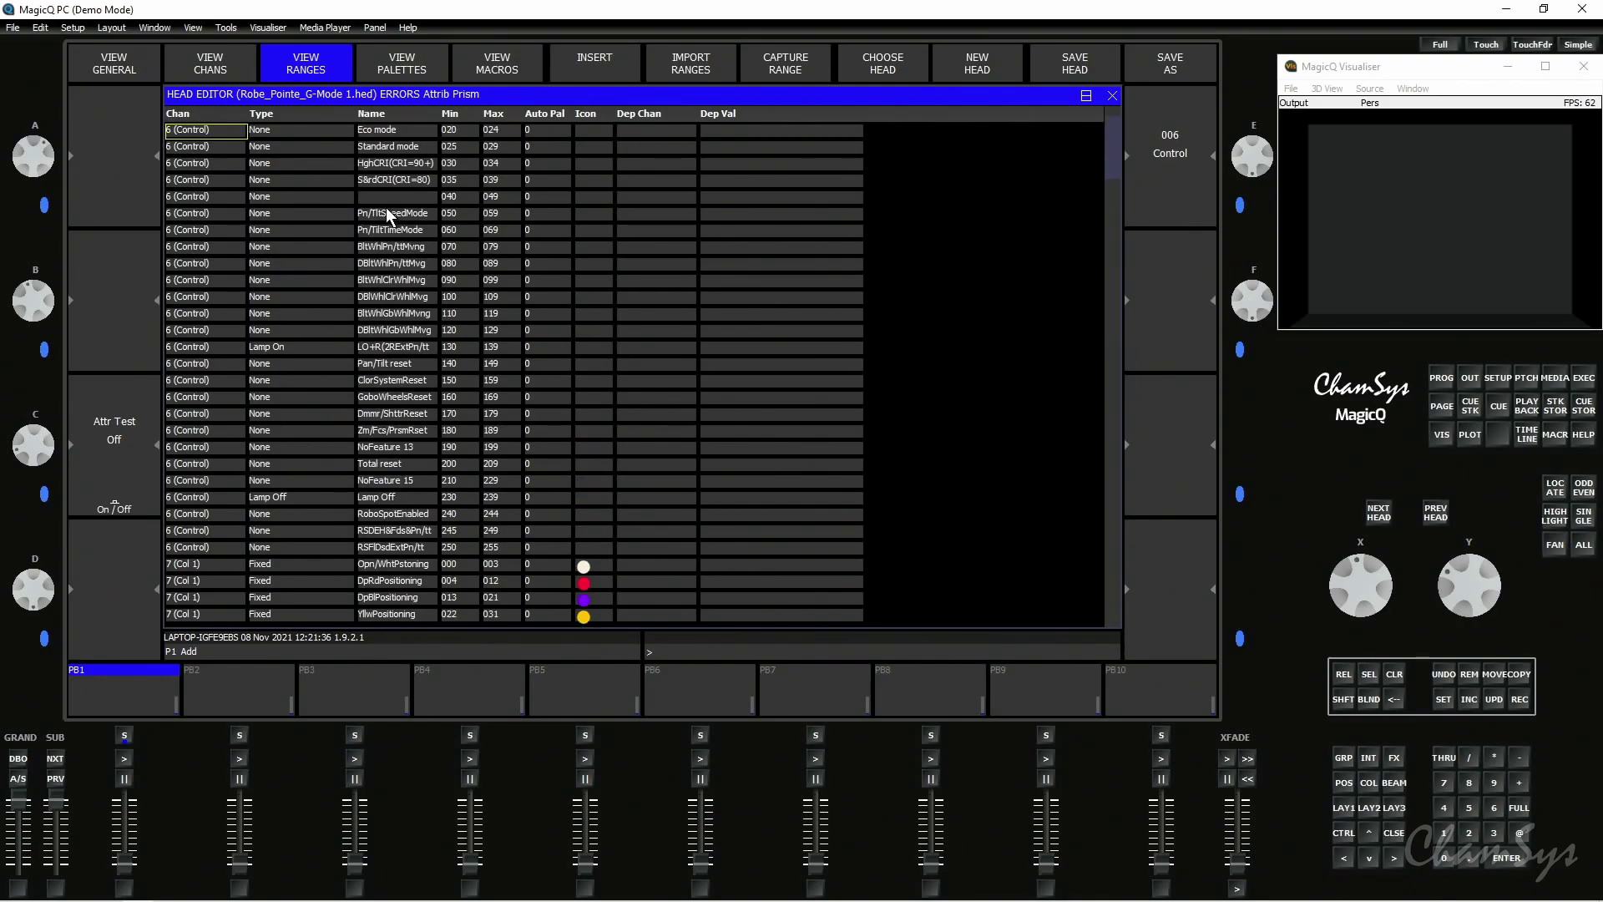
key(Down)
key(Down)
key(Down)
key(Down)
key(Down)
key(Down)
key(Down)
key(Down)
key(Down)
key(Down)
key(Down)
key(Down)
key(Down)
key(Down)
key(Down)
key(Down)
key(Down)
key(Down)
key(Down)
key(Down)
key(Down)
key(Down)
key(Down)
key(Down)
key(Down)
key(Down)
key(Down)
key(Down)
key(Down)
key(Down)
key(Down)
key(Down)
key(Down)
key(Down)
key(Down)
key(Down)
key(Down)
key(Down)
key(Down)
key(Down)
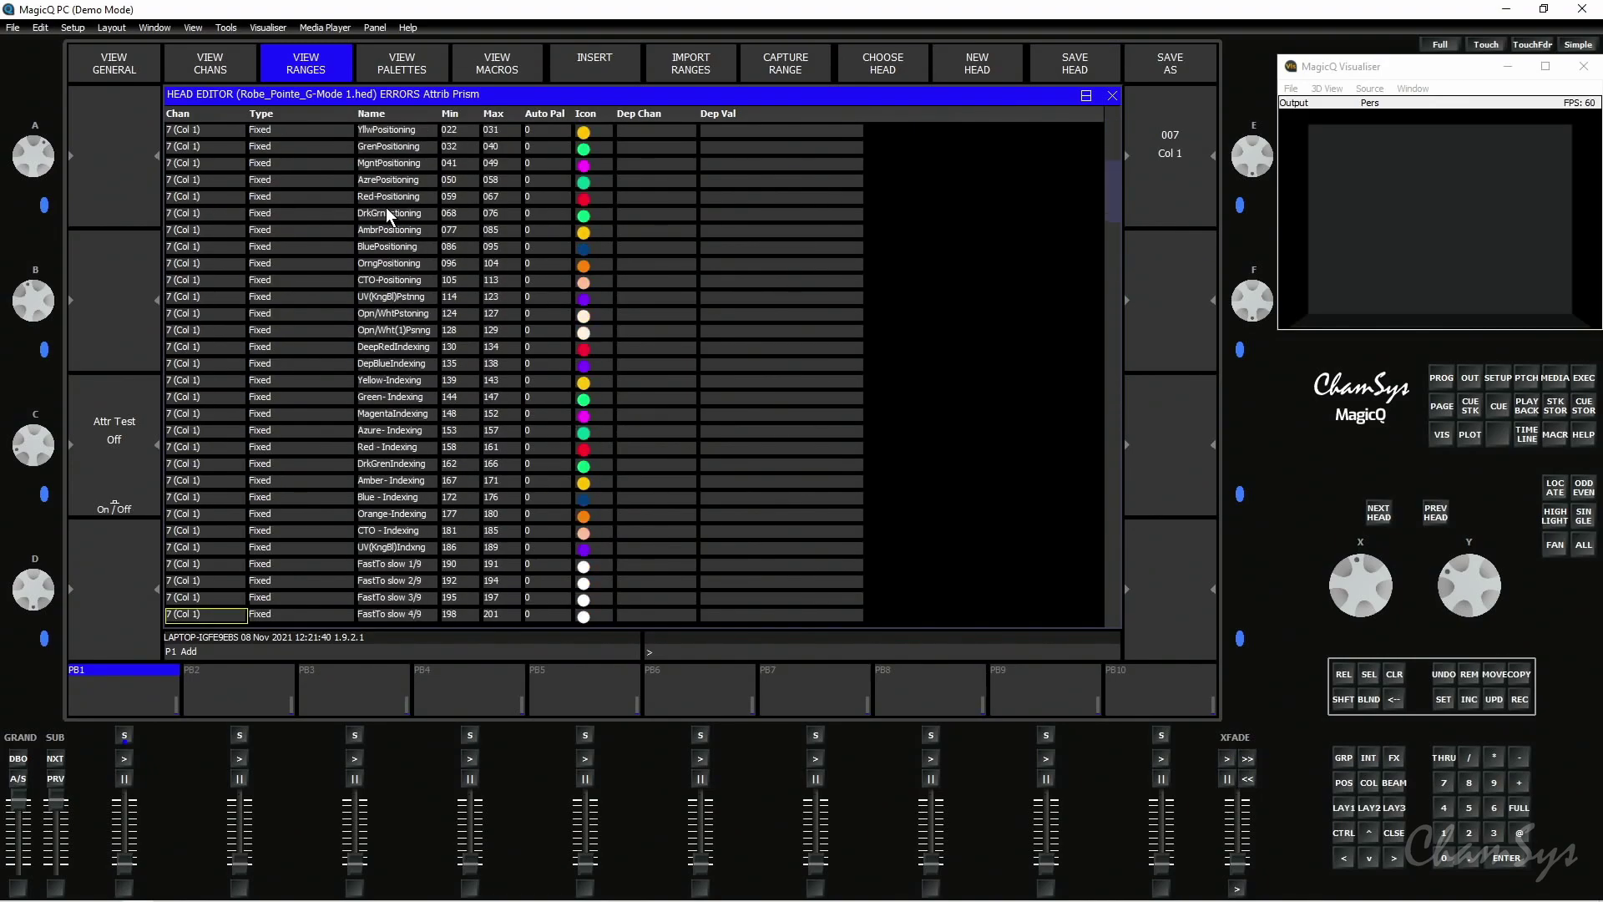
click(396, 74)
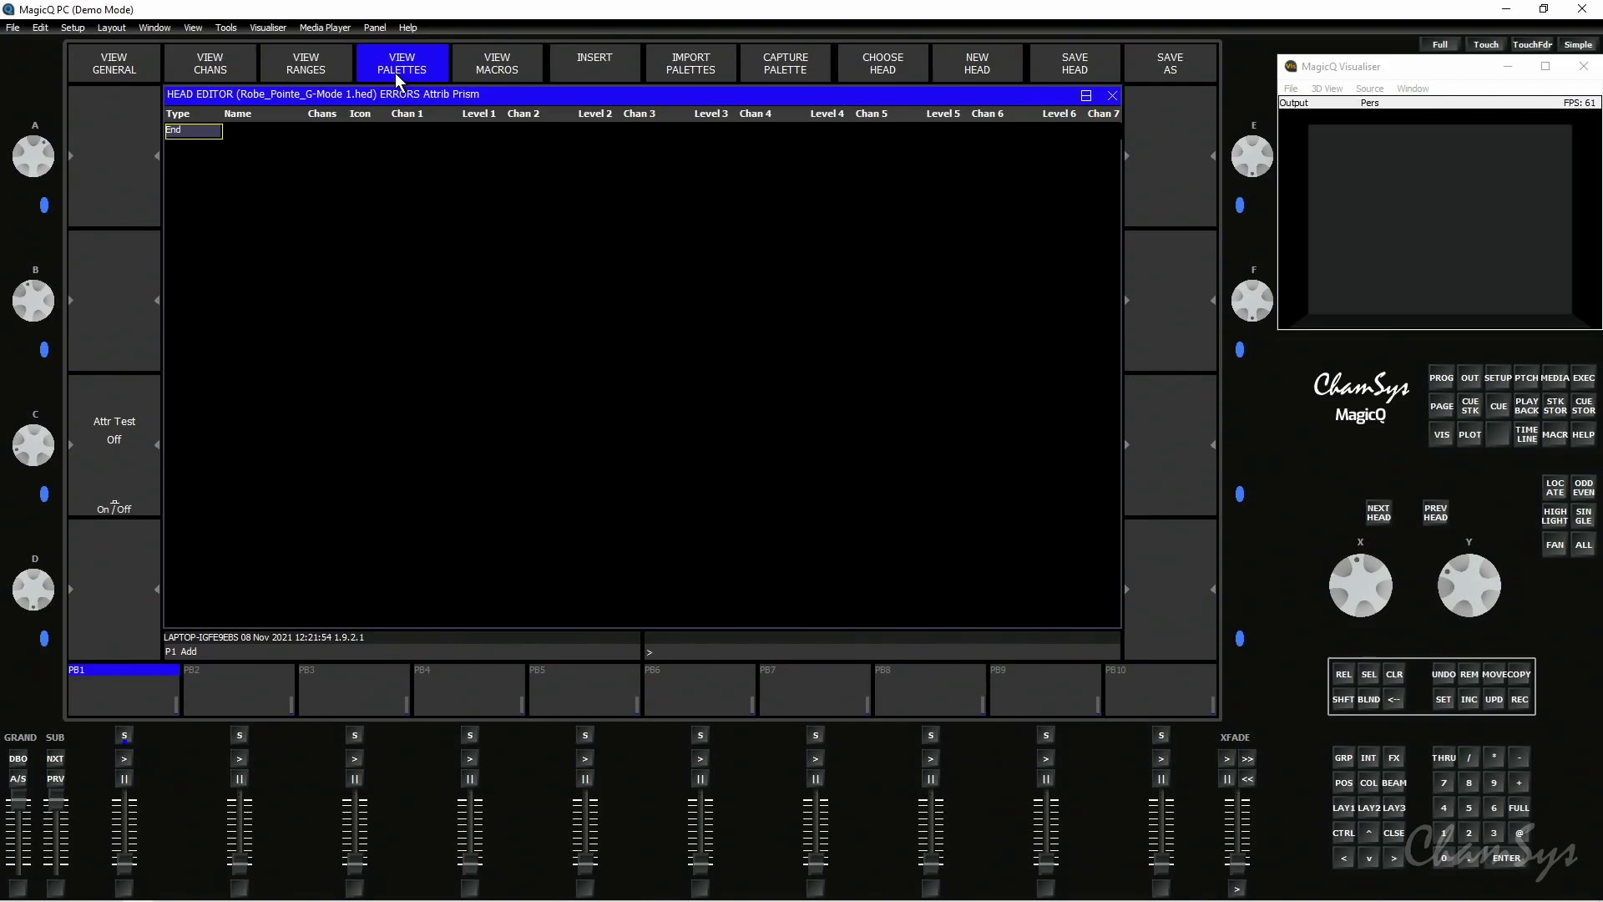
- Close the head editor and patch ten Pointe heads, auto-inserting them into the visualiser
click(127, 71)
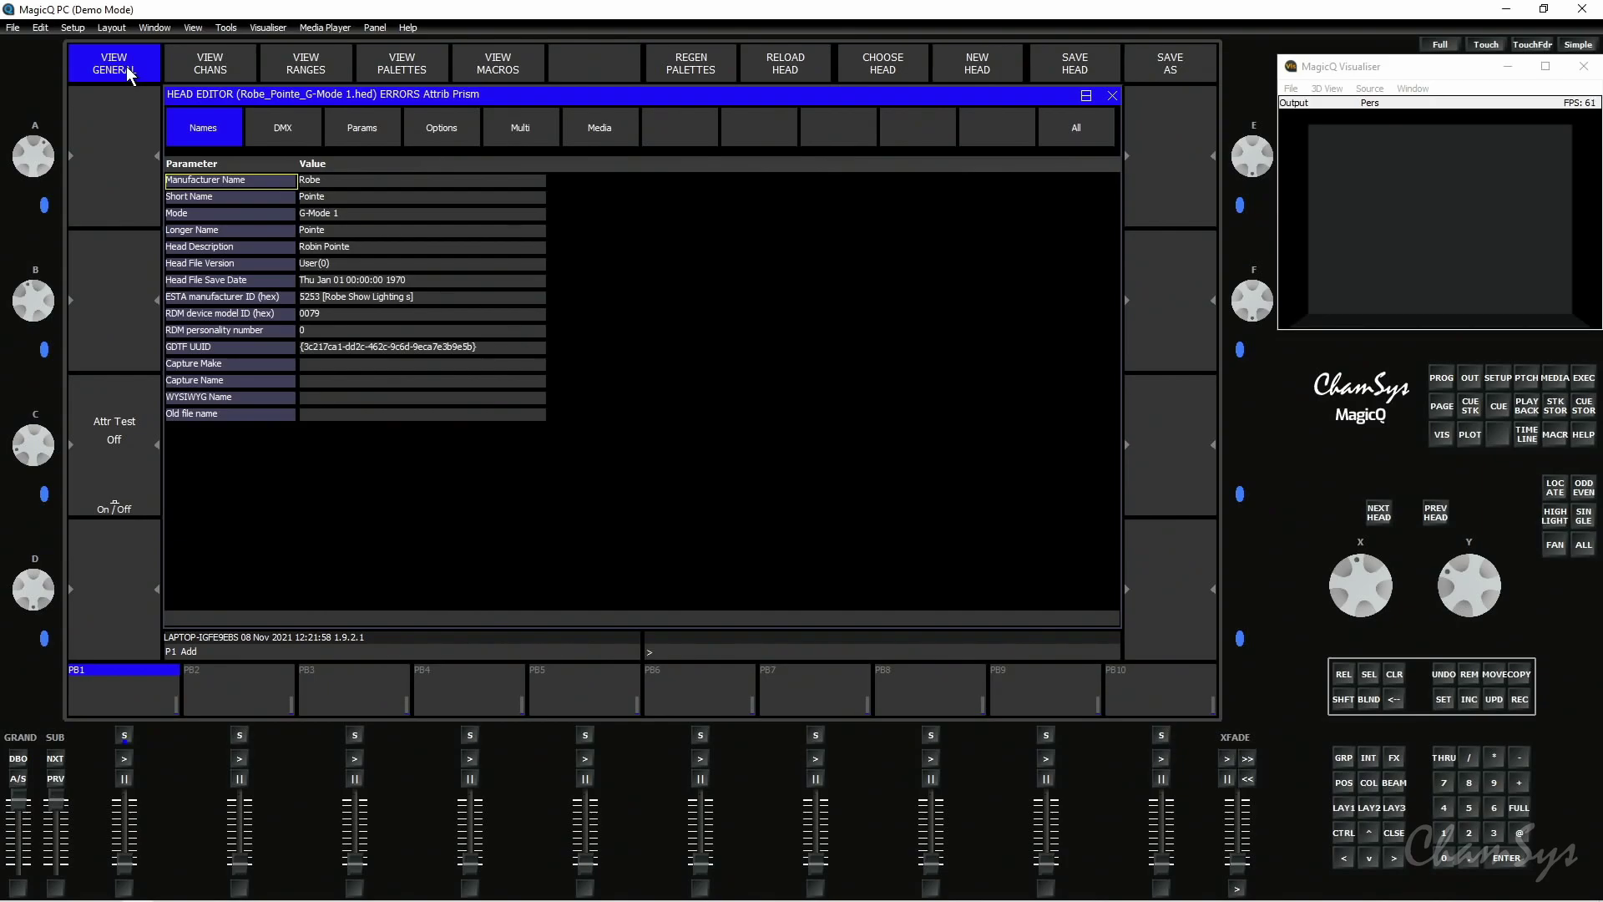
click(1115, 96)
click(713, 63)
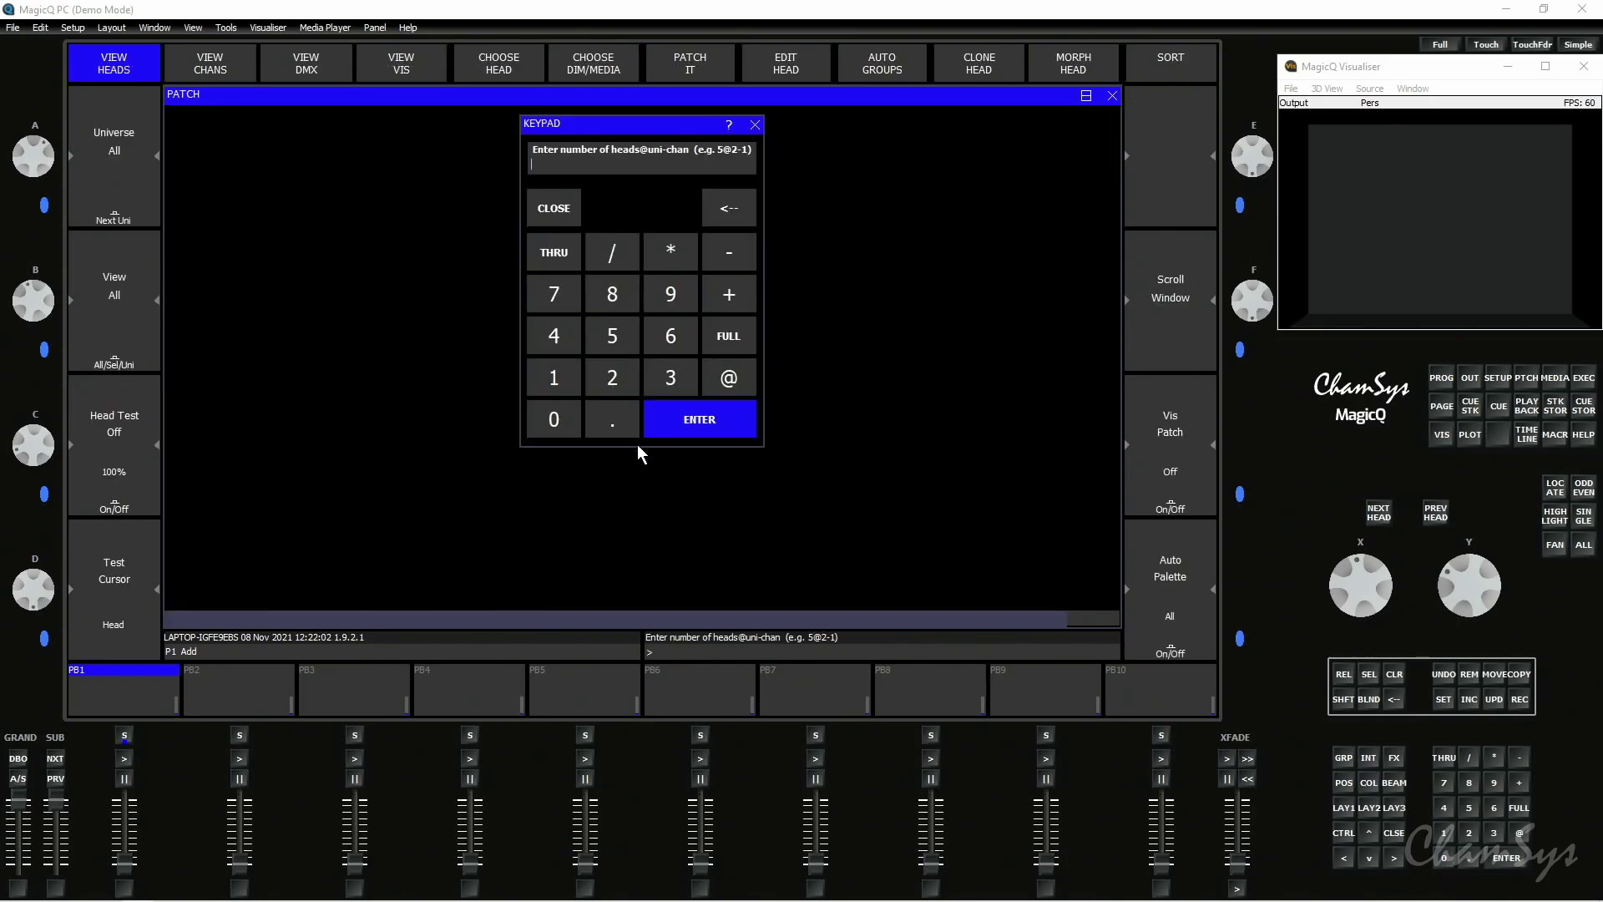
click(555, 379)
click(554, 420)
click(725, 418)
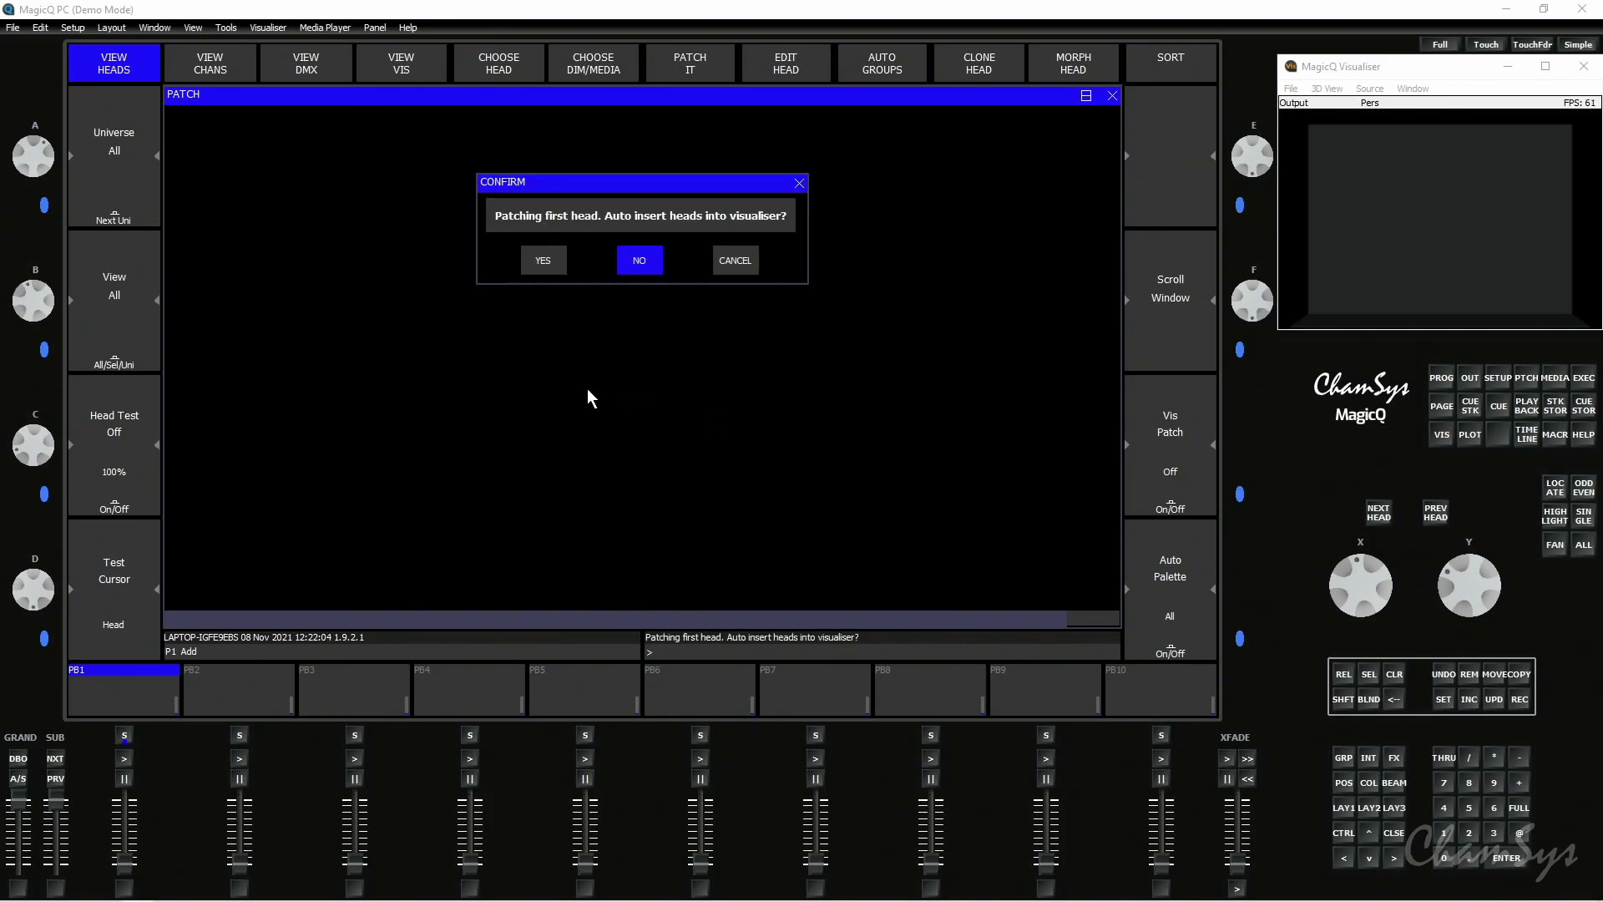
click(541, 263)
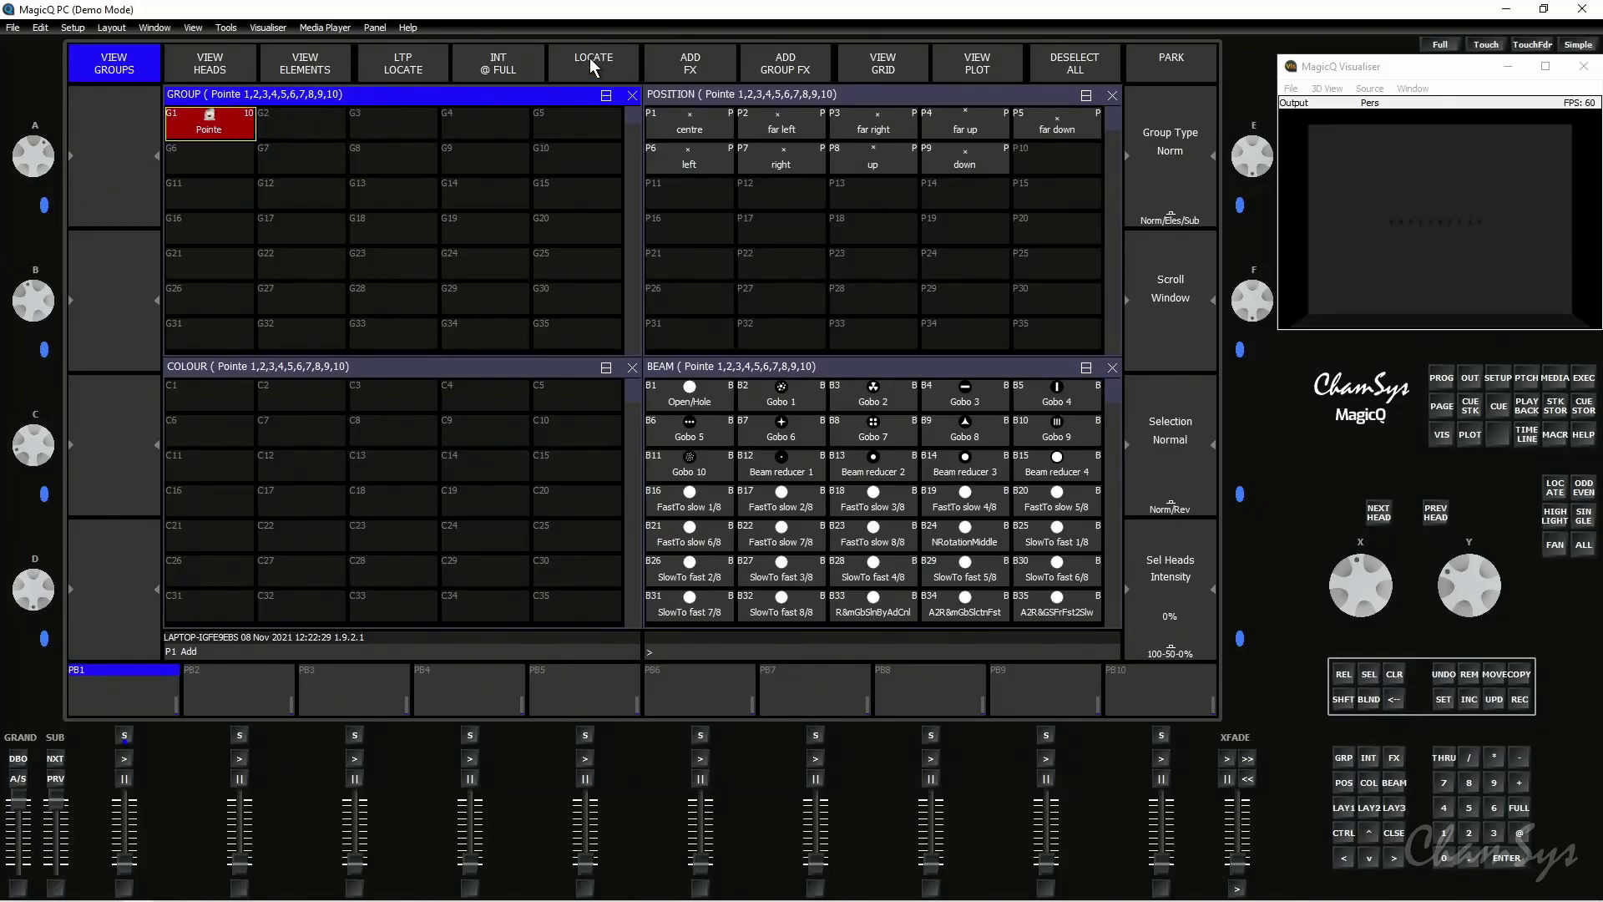
- Locate the ten heads, tilt their beams to about 40 and fan their pan
click(589, 57)
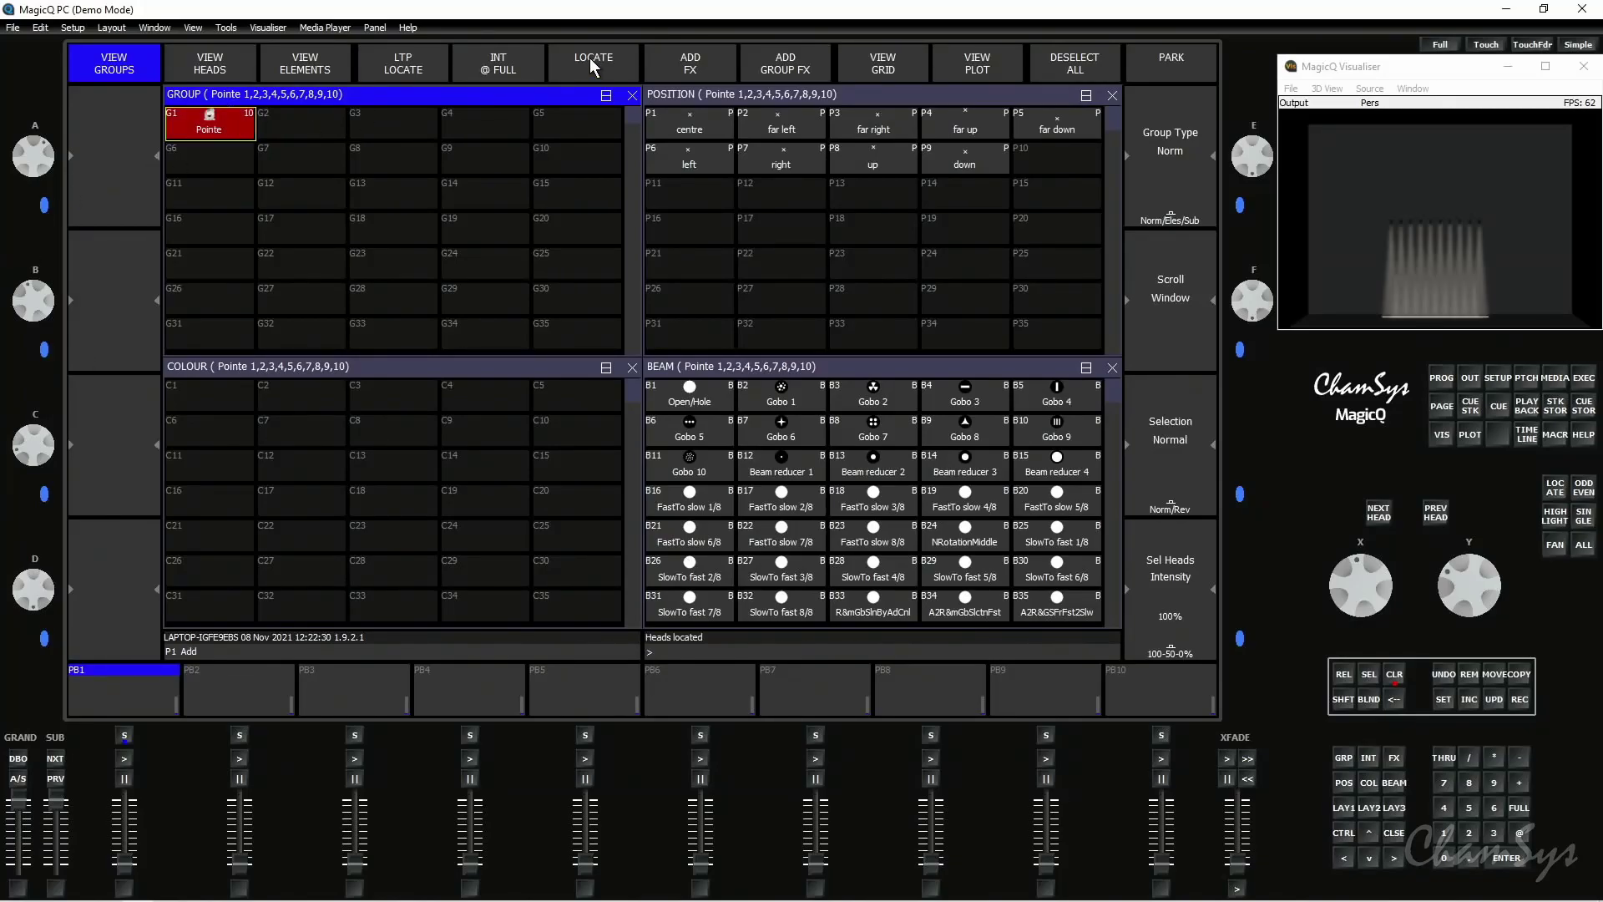
click(1000, 294)
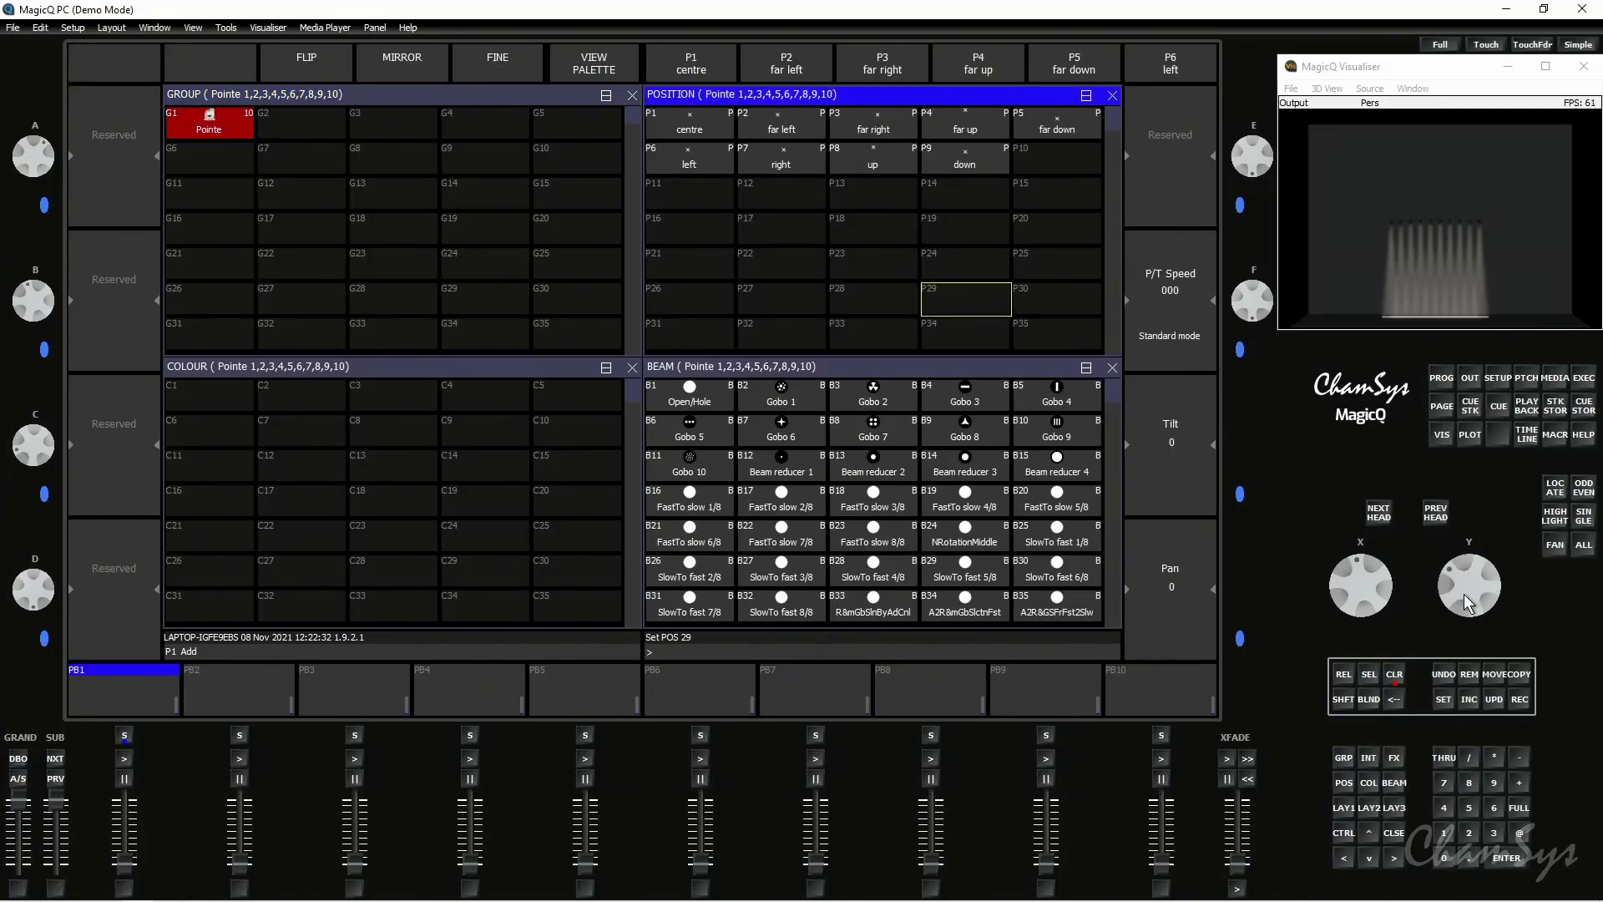
drag(1464, 593, 1463, 614)
click(1554, 545)
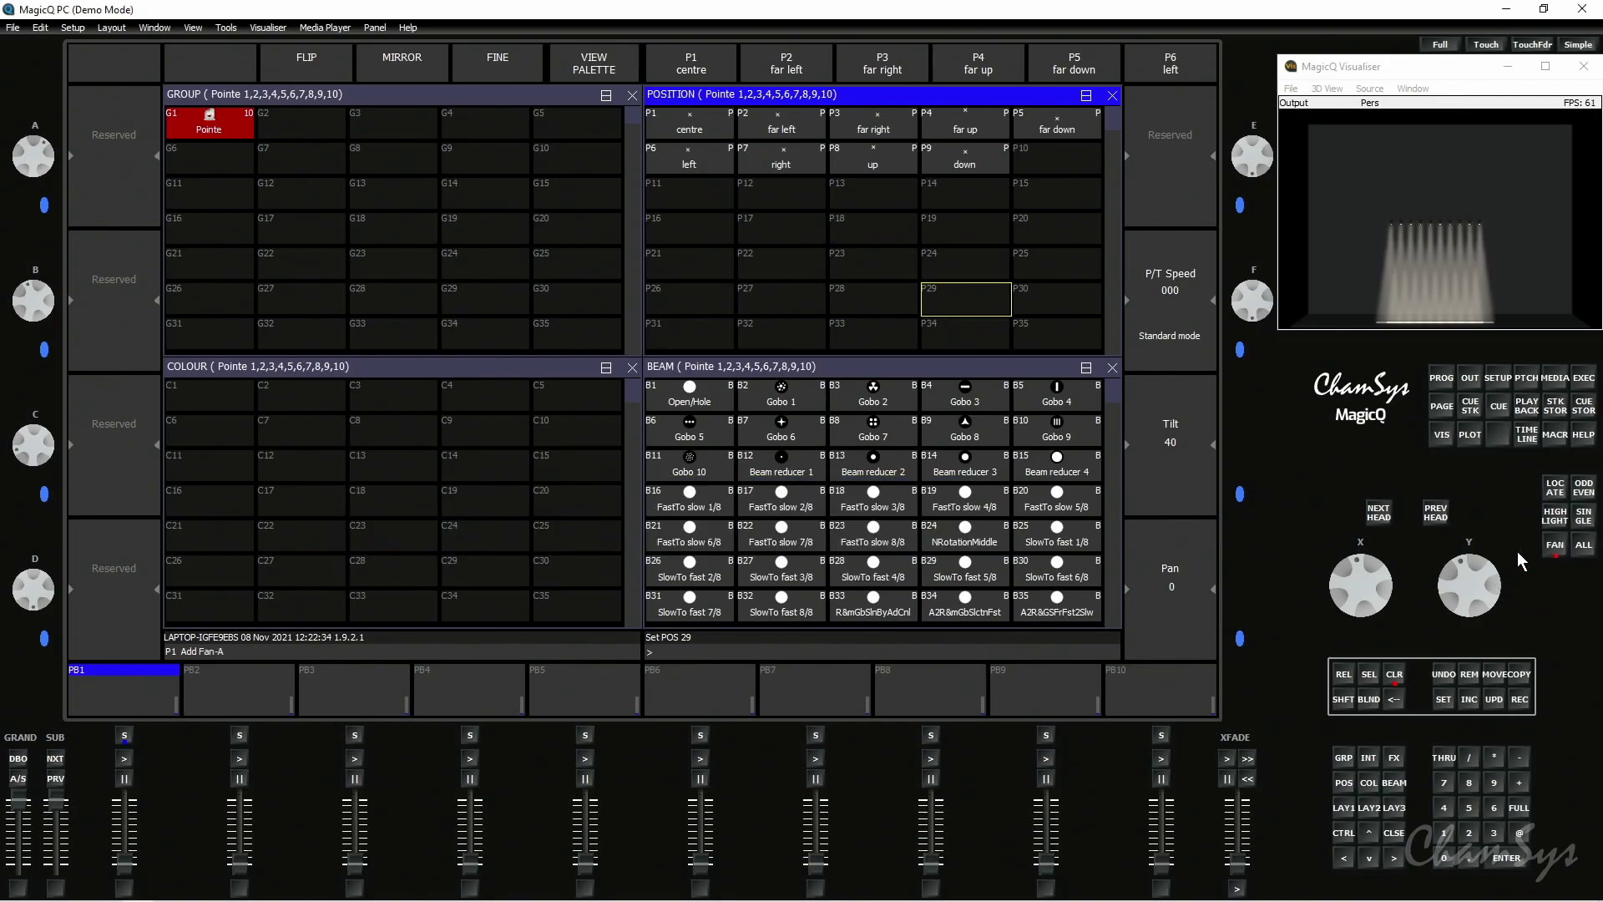